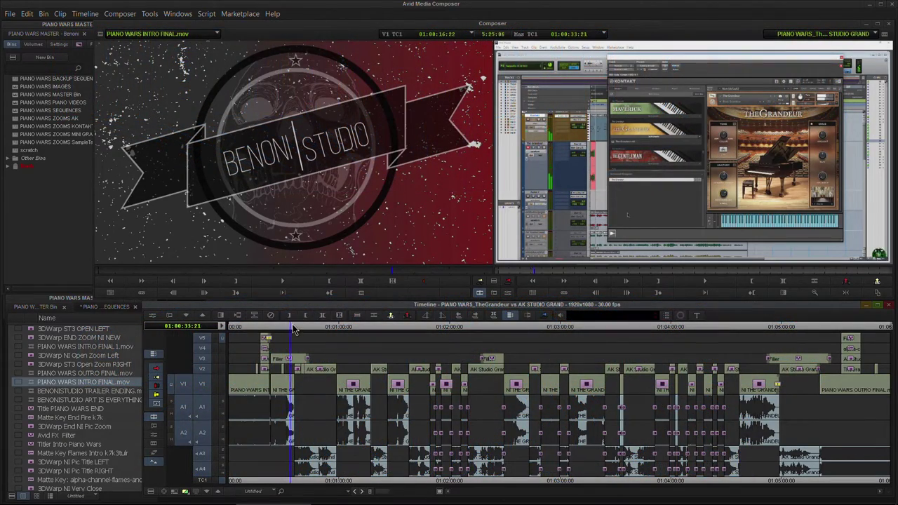
# Step: Scrub and play through the PIANO WARS_TheGrandeur vs AK STUDIO GRAND sequence to review its edits
pyautogui.click(317, 327)
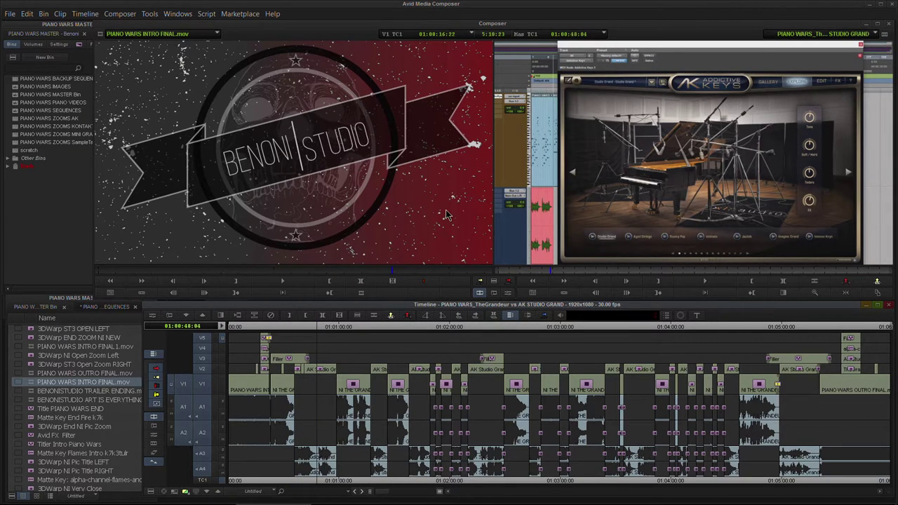
pyautogui.moveTo(303, 328); pyautogui.dragTo(313, 346)
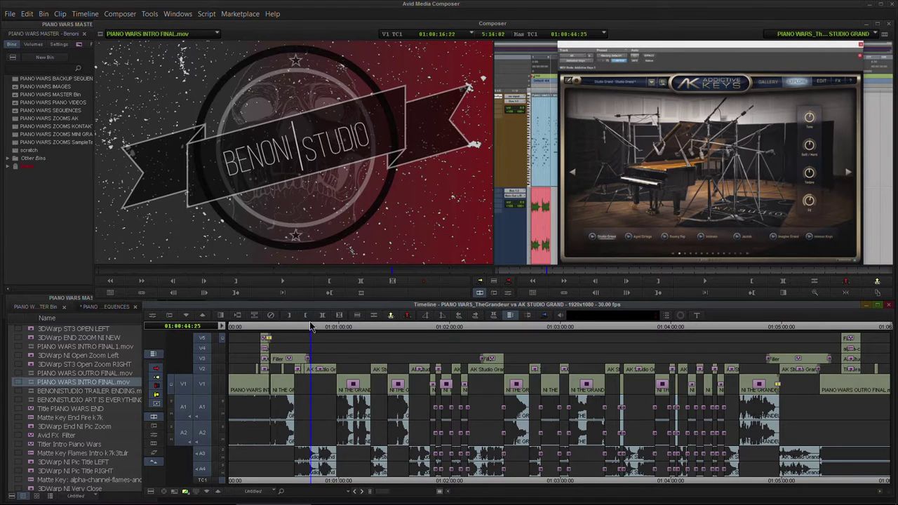
pyautogui.moveTo(315, 332); pyautogui.dragTo(228, 334)
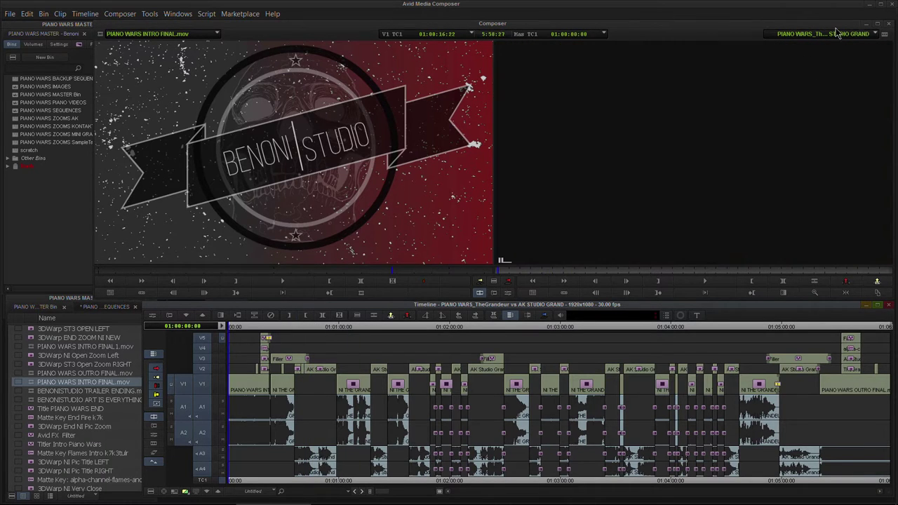
pyautogui.click(863, 35)
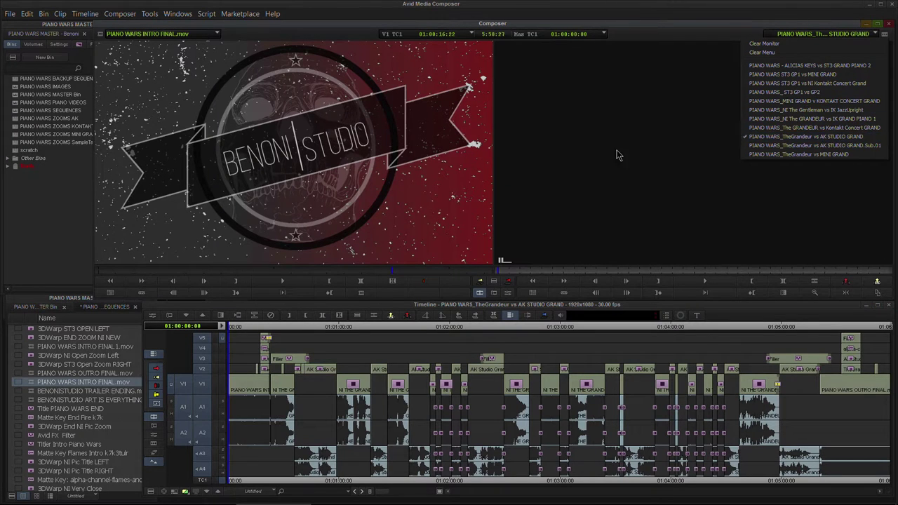
pyautogui.click(586, 159)
pyautogui.moveTo(279, 334); pyautogui.dragTo(349, 327)
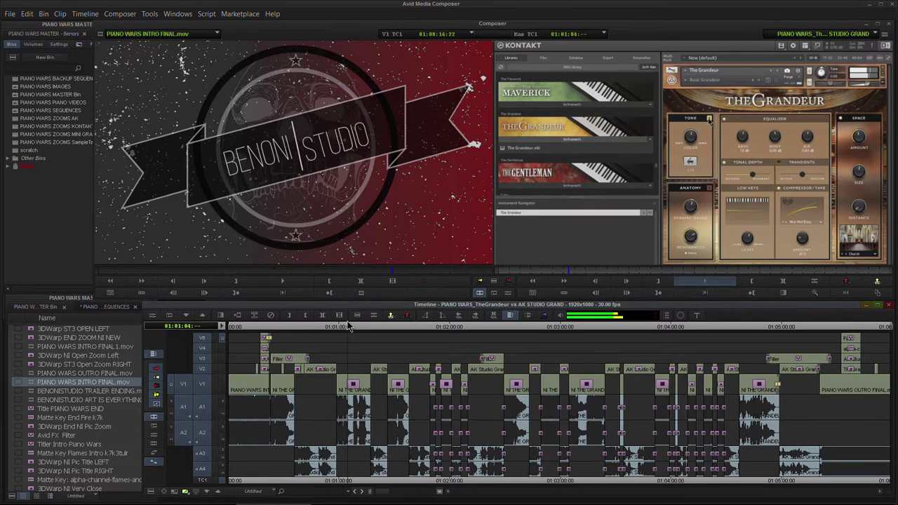
pyautogui.moveTo(354, 327); pyautogui.dragTo(420, 330)
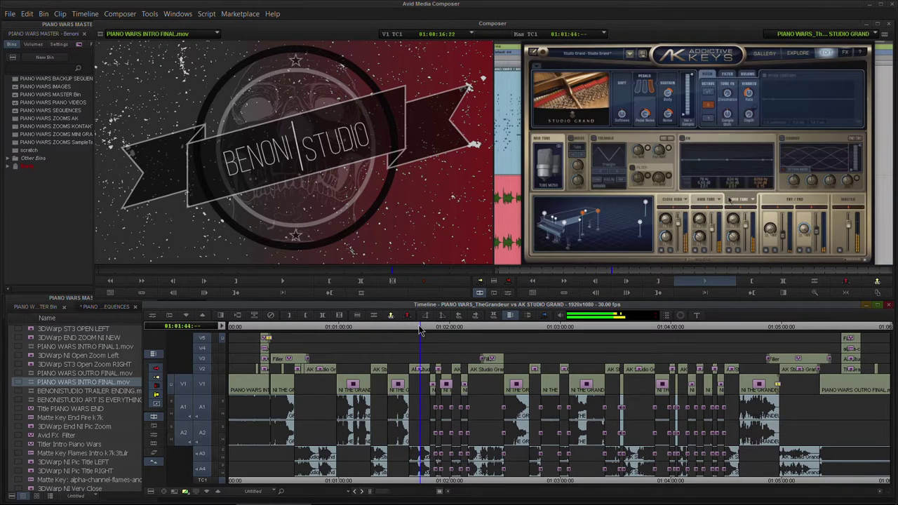
# Step: Mark an in point at 01:00:09:26 and an out point at 01:00:37:15 in the sequence
pyautogui.click(263, 339)
pyautogui.moveTo(261, 337); pyautogui.dragTo(201, 351)
pyautogui.moveTo(258, 334); pyautogui.dragTo(247, 333)
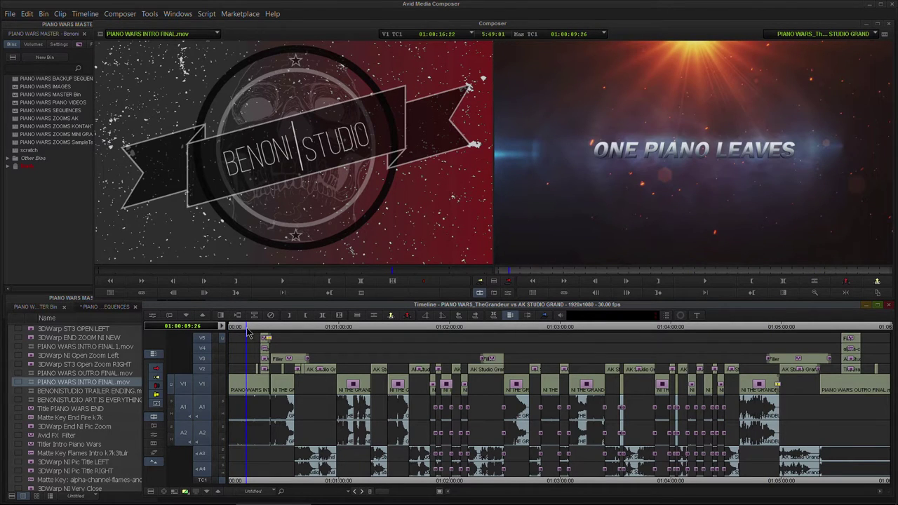
pyautogui.moveTo(262, 330); pyautogui.dragTo(298, 331)
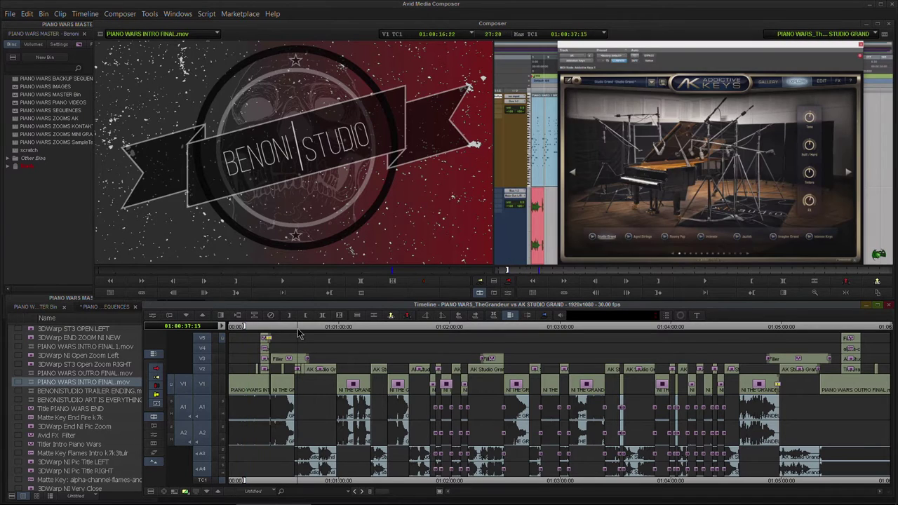
pyautogui.press('o')
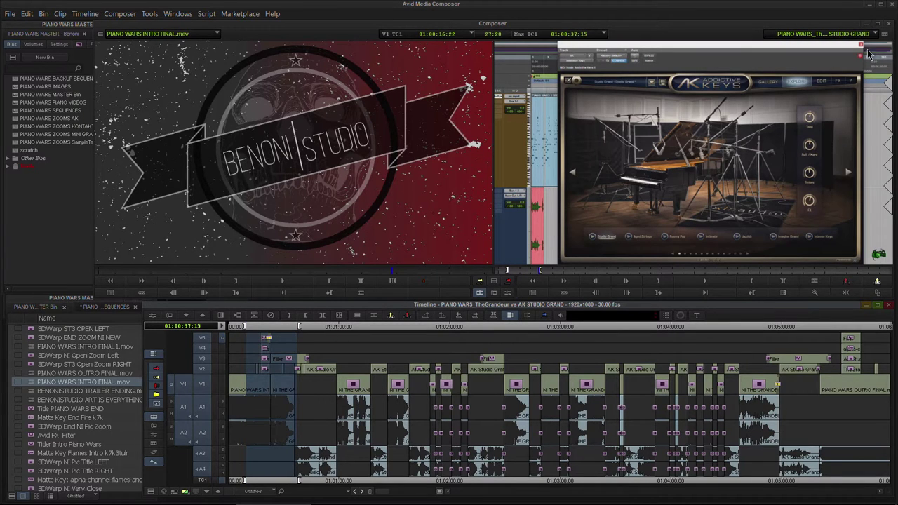
# Step: Open the PIANO WARS BACKUP SEQUENCES bin and place its window below the project's bin list
pyautogui.moveTo(884, 36); pyautogui.dragTo(784, 102)
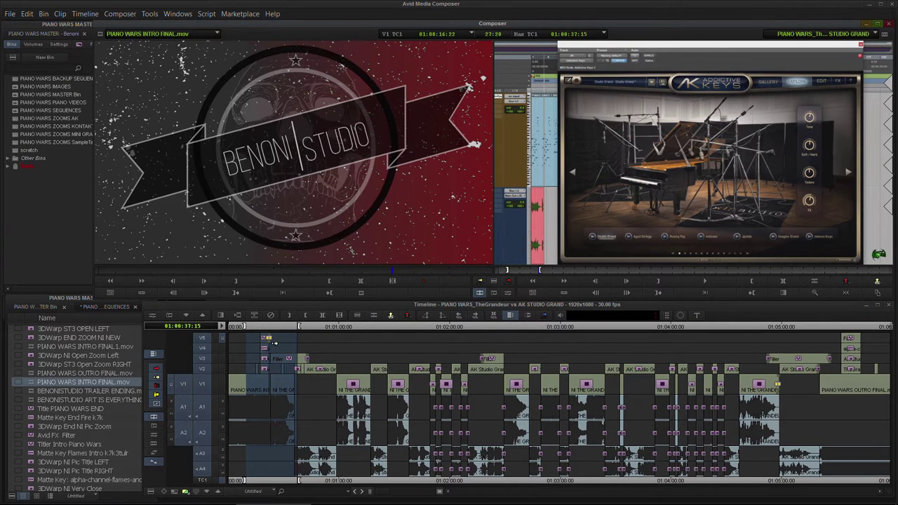
pyautogui.click(41, 220)
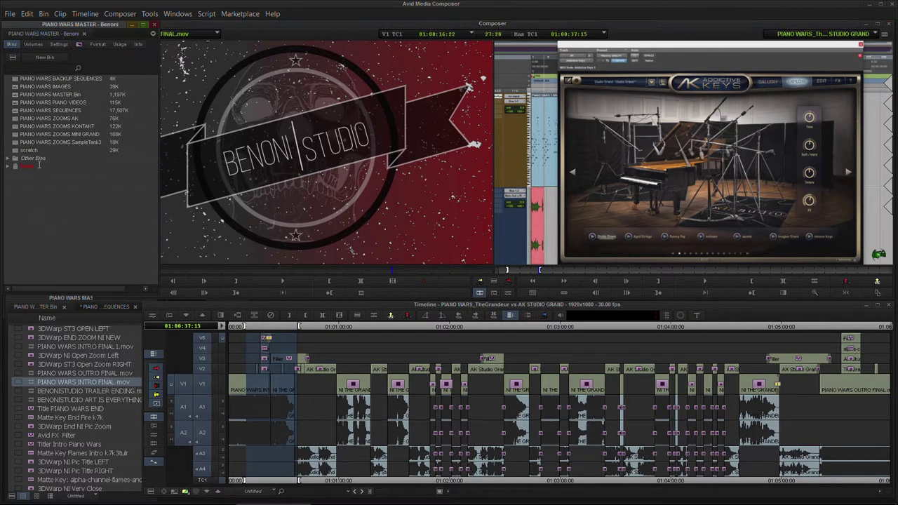
pyautogui.click(11, 82)
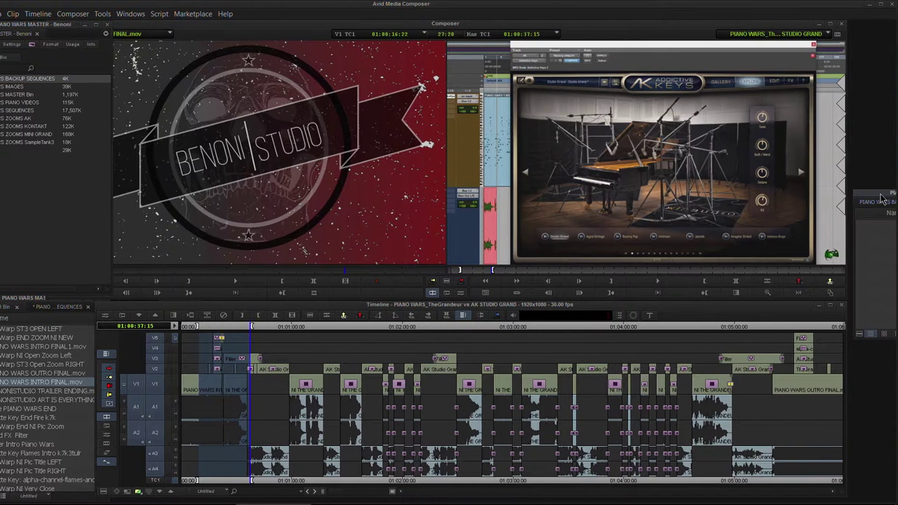
pyautogui.moveTo(883, 195); pyautogui.dragTo(110, 203)
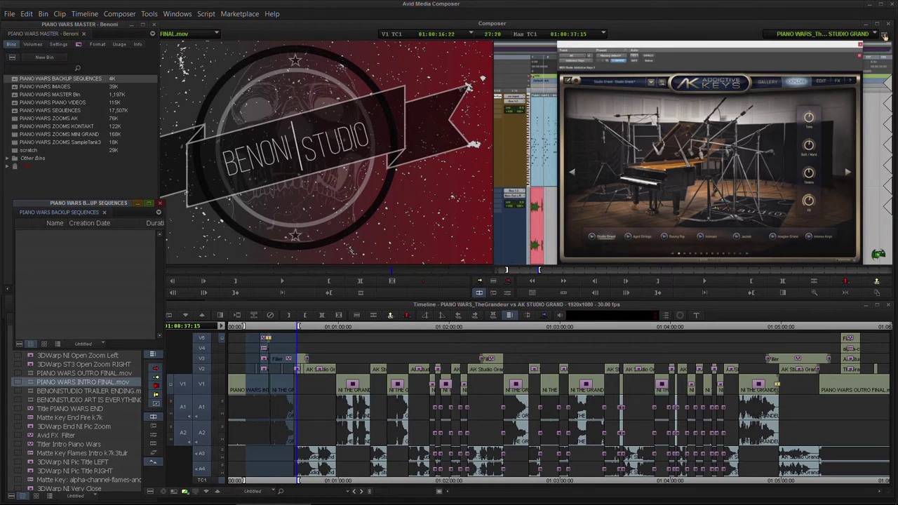
# Step: Save the marked section as a subsequence in the backup bin and arrange the bin window to check its name
pyautogui.moveTo(885, 35); pyautogui.dragTo(35, 308)
pyautogui.click(51, 300)
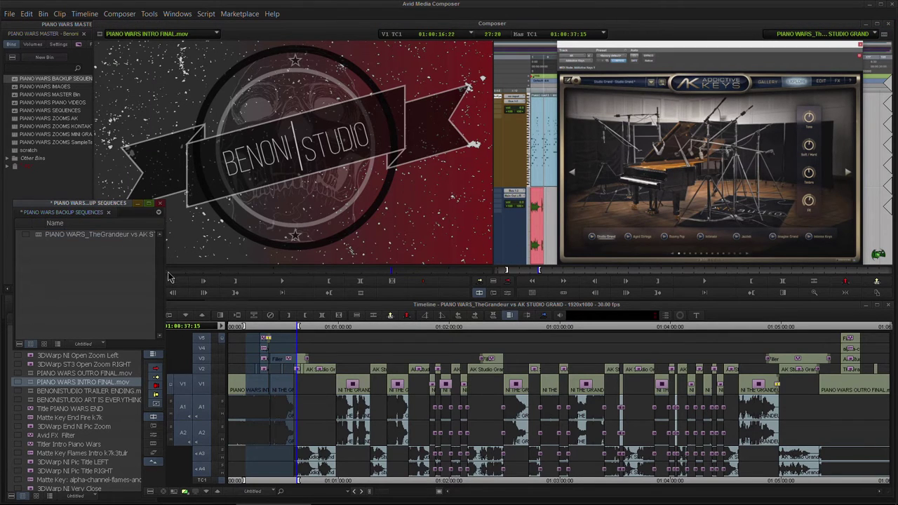
pyautogui.moveTo(165, 272); pyautogui.dragTo(325, 272)
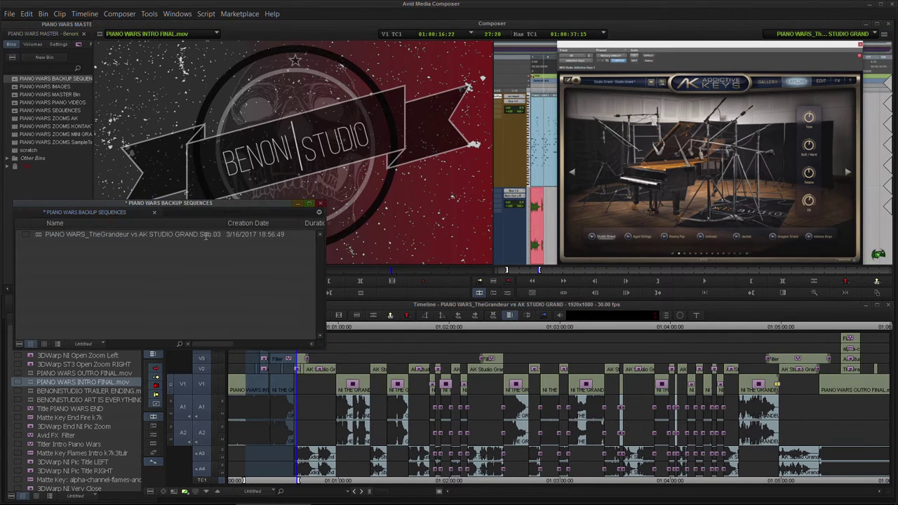
pyautogui.moveTo(325, 262); pyautogui.dragTo(157, 261)
pyautogui.moveTo(87, 203); pyautogui.dragTo(81, 202)
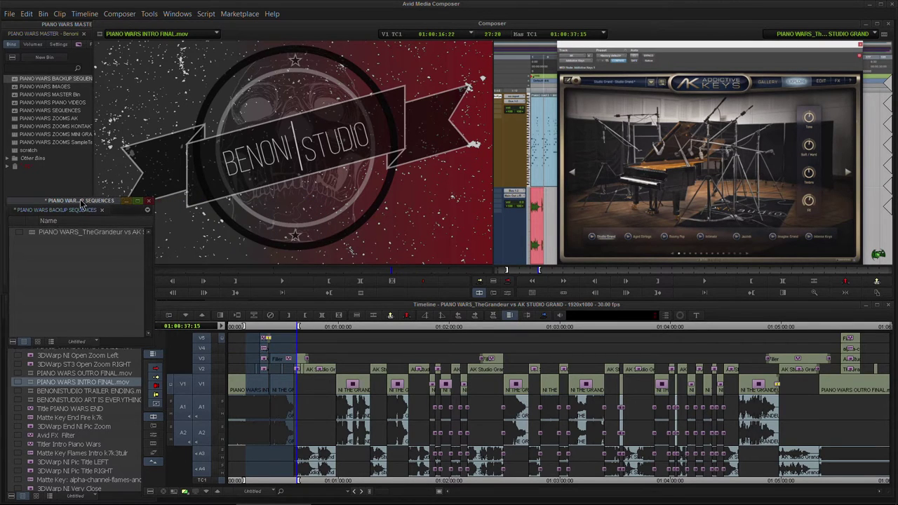
# Step: In the subsequence from the backup bin, trim away the BENONISTUDIO clip on V2 and shorten the V3 filler from its start
pyautogui.doubleClick(34, 234)
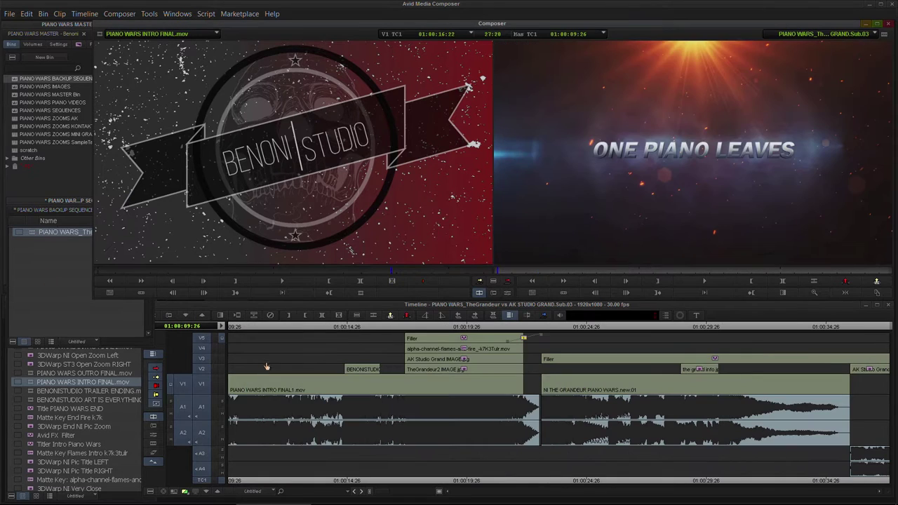
pyautogui.moveTo(291, 327); pyautogui.dragTo(180, 332)
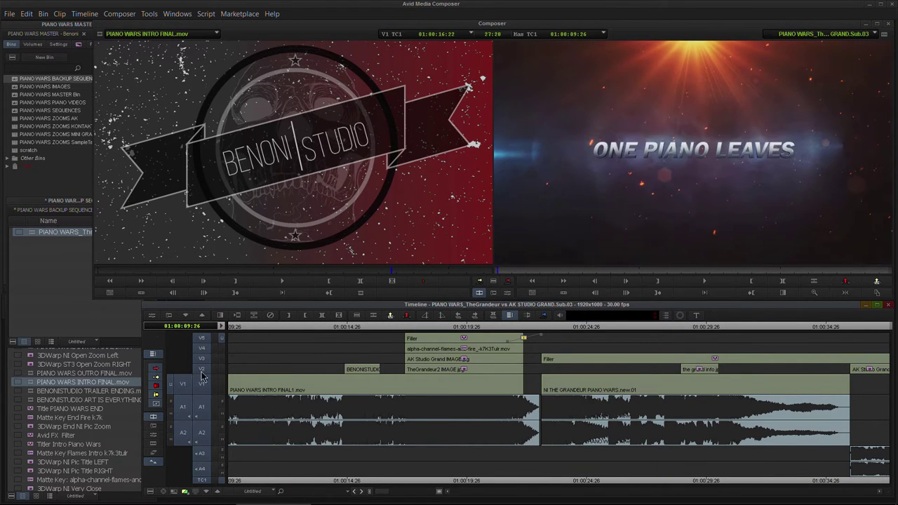
pyautogui.click(322, 328)
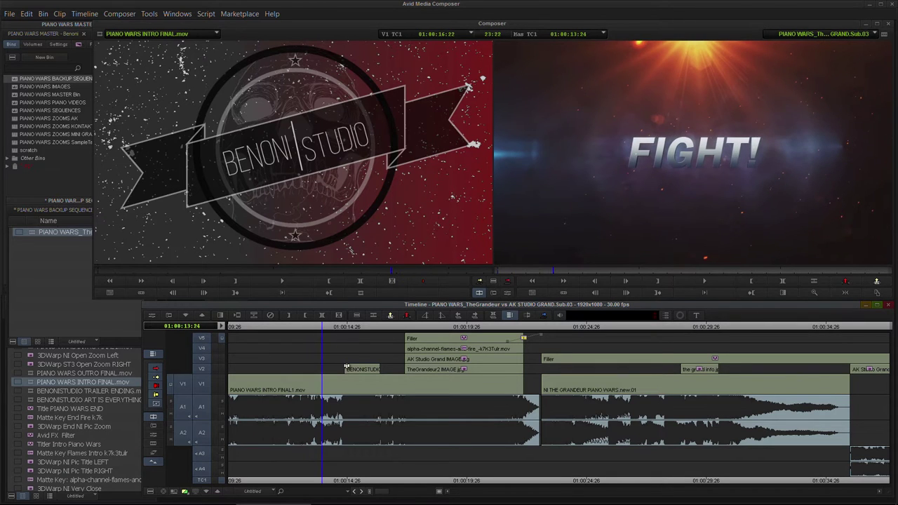
pyautogui.moveTo(346, 366); pyautogui.dragTo(425, 369)
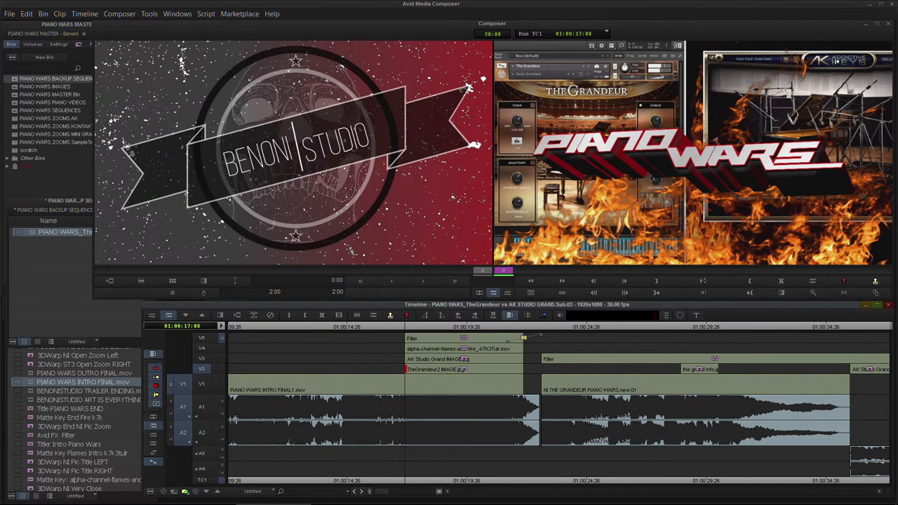
pyautogui.click(350, 327)
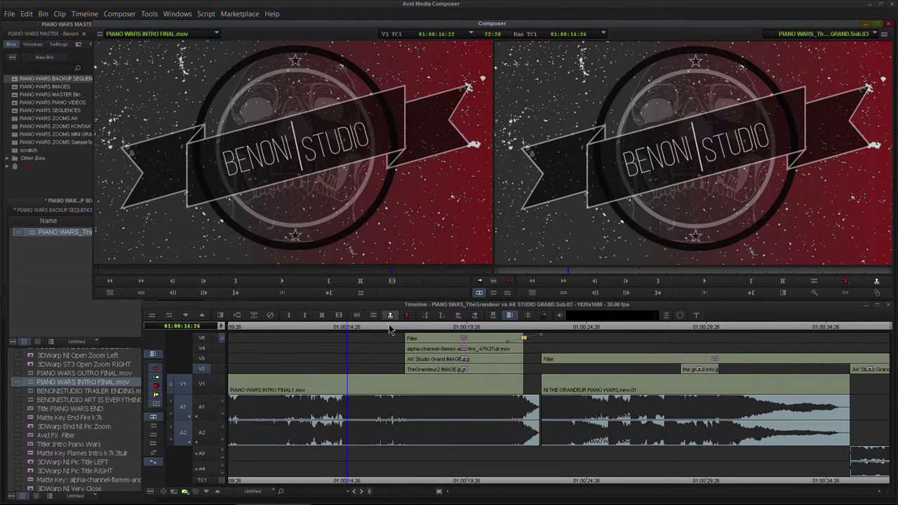
pyautogui.click(749, 325)
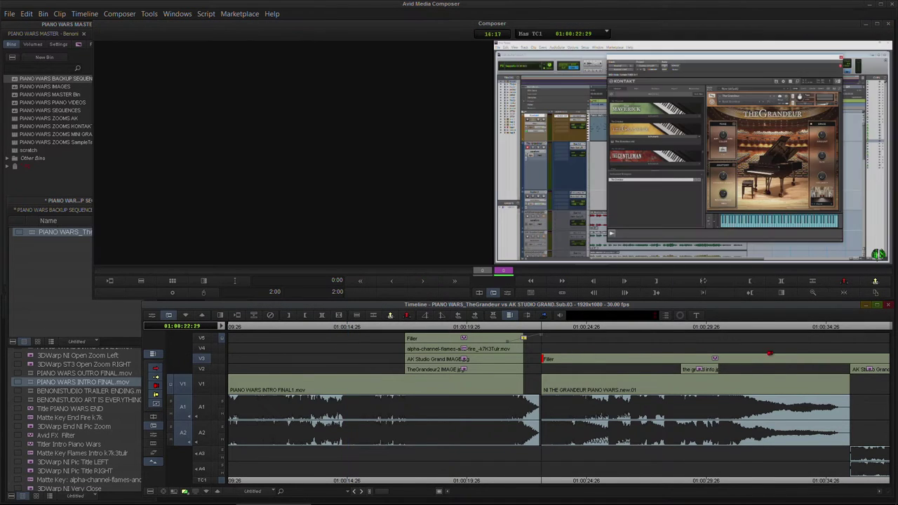
pyautogui.click(601, 342)
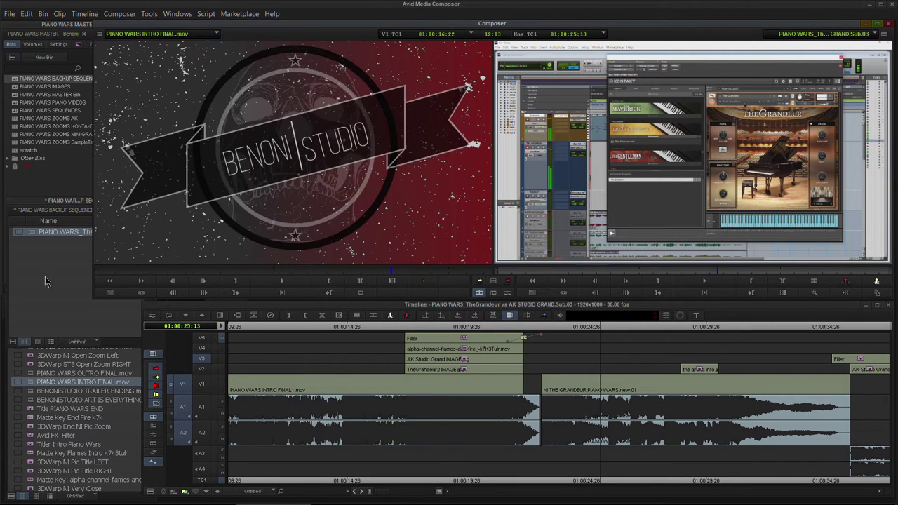
# Step: Move the backup bin window clear of the sequences bin and reload the full PIANO WARS_TheGrandeur vs AK STUDIO GRAND sequence
pyautogui.moveTo(53, 201); pyautogui.dragTo(56, 145)
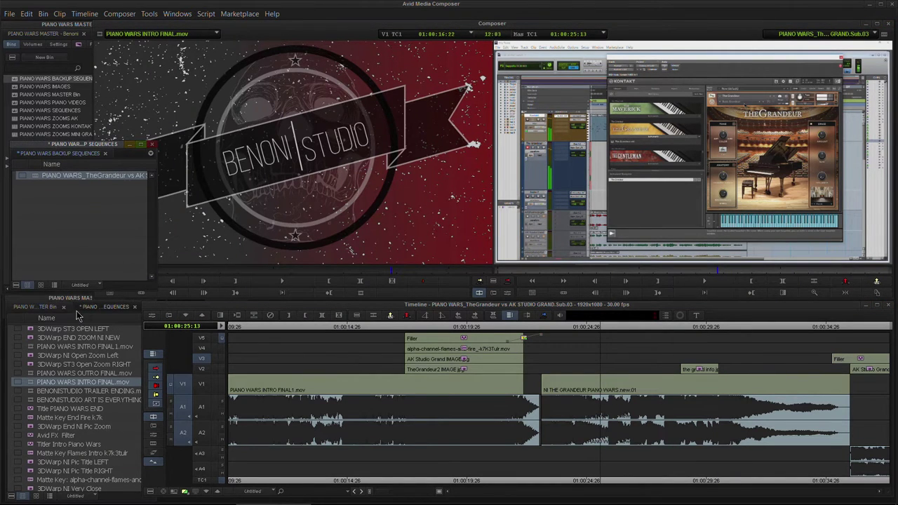
pyautogui.click(83, 309)
pyautogui.doubleClick(31, 332)
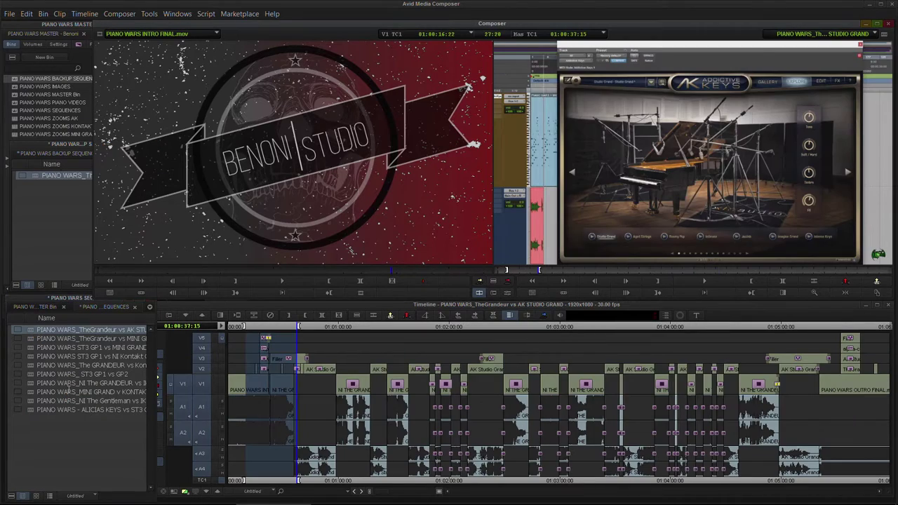
# Step: Park the playhead at 01:00:19:07 and clear the in and out marks from the full sequence
pyautogui.moveTo(273, 329)
pyautogui.mouseDown()
pyautogui.moveTo(253, 329)
pyautogui.moveTo(286, 329)
pyautogui.moveTo(262, 327)
pyautogui.mouseUp()
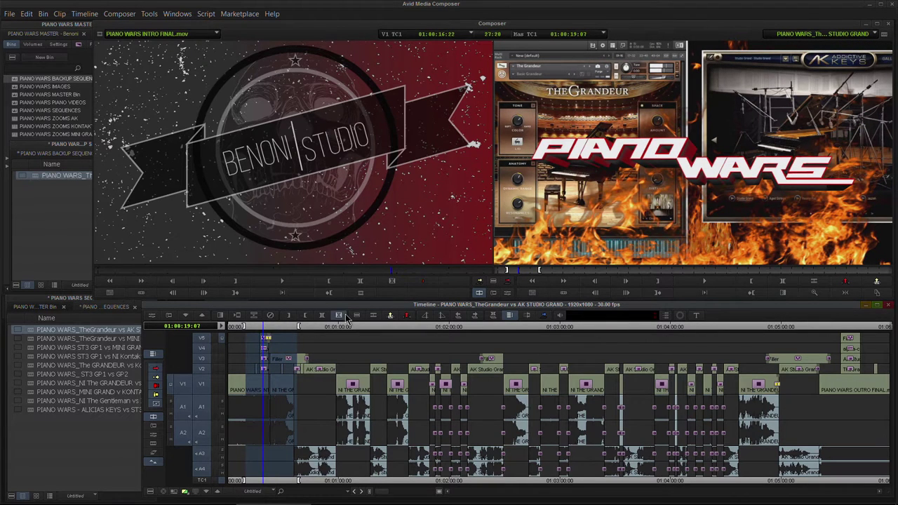
pyautogui.click(341, 316)
pyautogui.click(262, 328)
pyautogui.moveTo(261, 327); pyautogui.dragTo(263, 327)
# Step: Look through the master and sequences bins, and load AK MODERN UPRIGHT Piano WARS.new.01 from the piano videos bin as the source clip
pyautogui.click(33, 307)
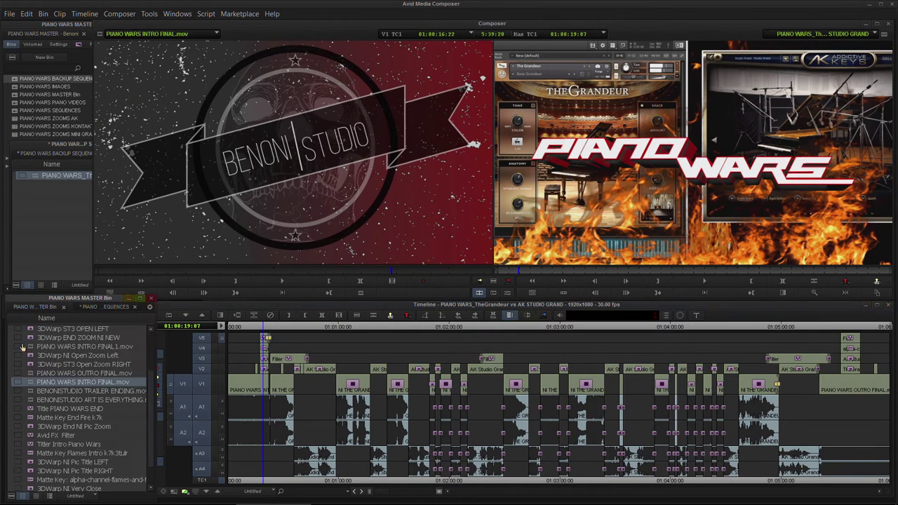
pyautogui.scroll(-5, 43, 400)
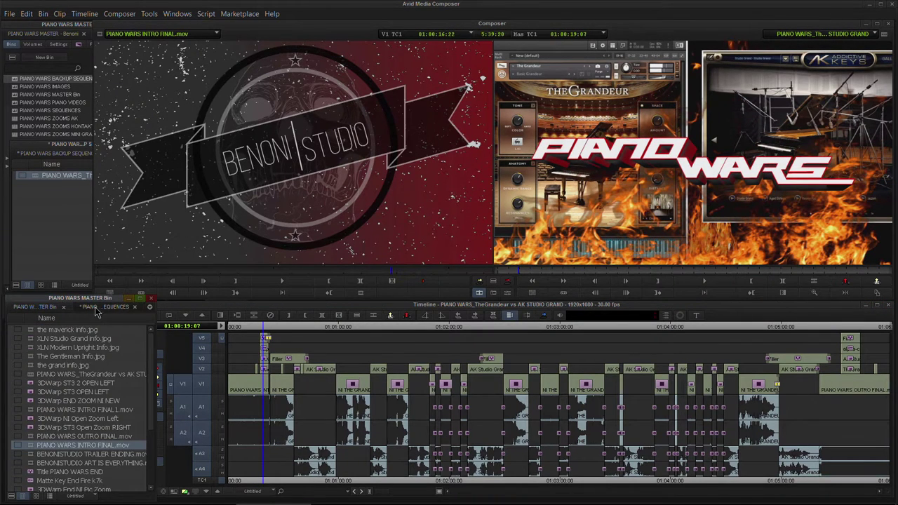
pyautogui.click(96, 309)
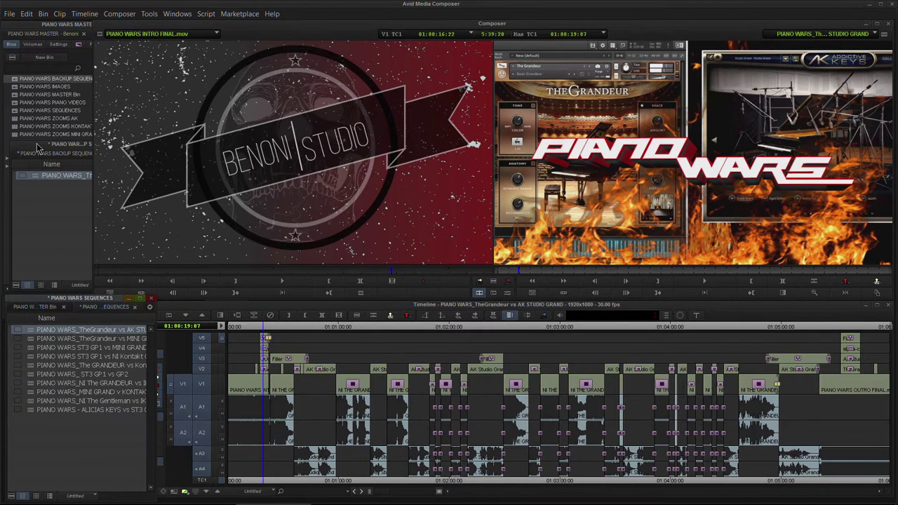
pyautogui.doubleClick(15, 102)
pyautogui.scroll(-1, 59, 395)
pyautogui.doubleClick(36, 407)
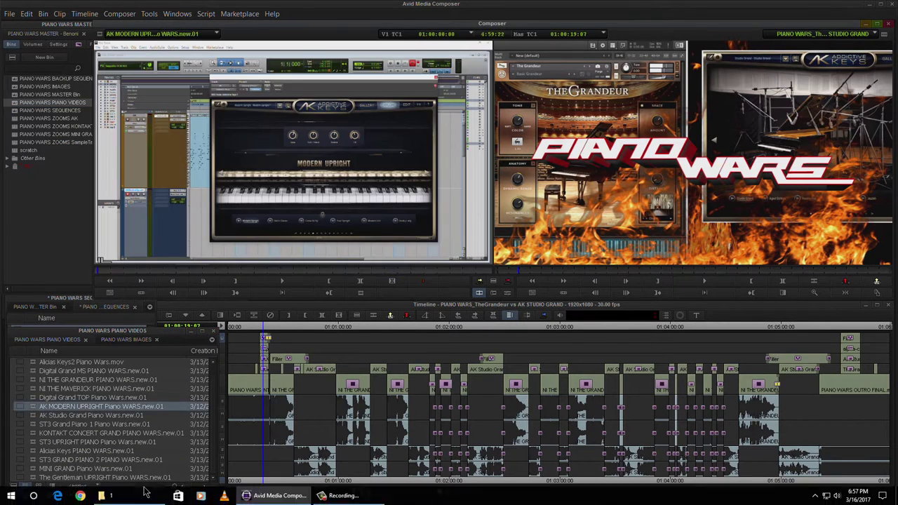
# Step: Switch to File Explorer, examine the media files in the Avid MediaFiles\MXF\1 folder on drive F, and close the window
pyautogui.click(130, 495)
pyautogui.scroll(-20, 351, 292)
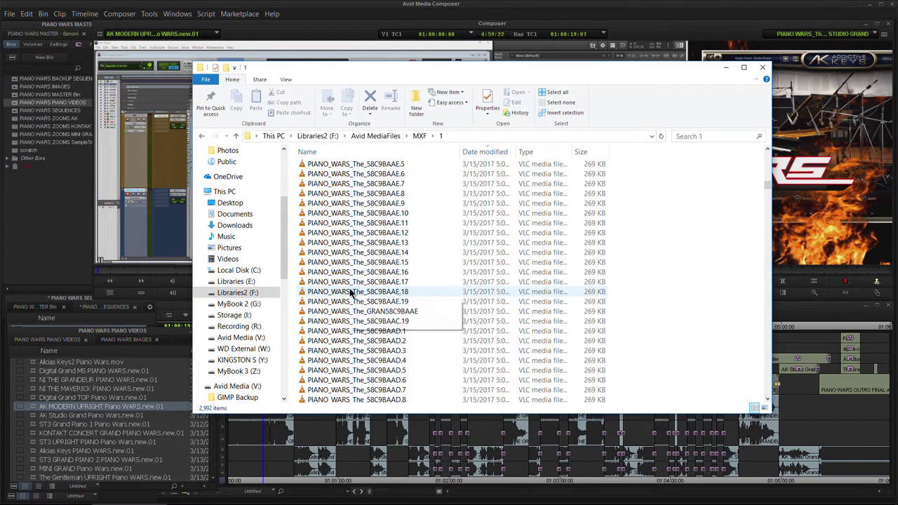
pyautogui.scroll(8, 350, 295)
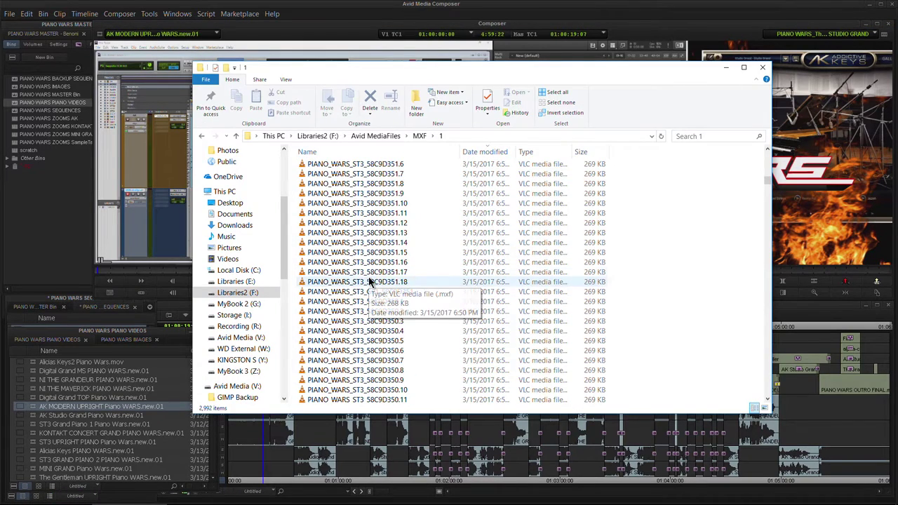
pyautogui.scroll(15, 372, 287)
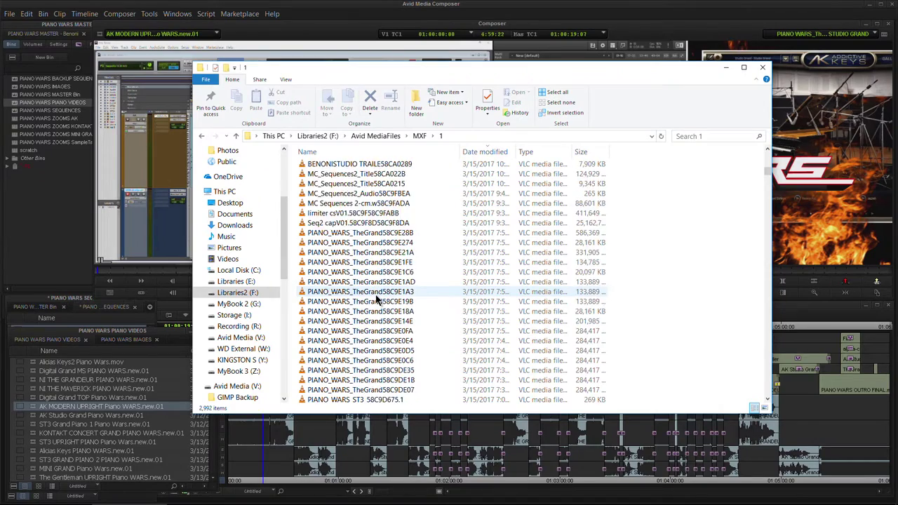
pyautogui.scroll(-10, 376, 298)
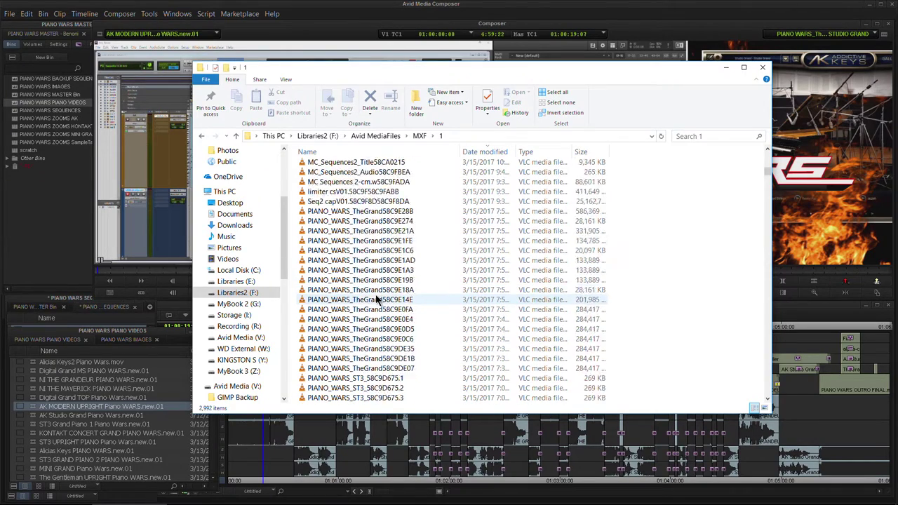
pyautogui.click(763, 71)
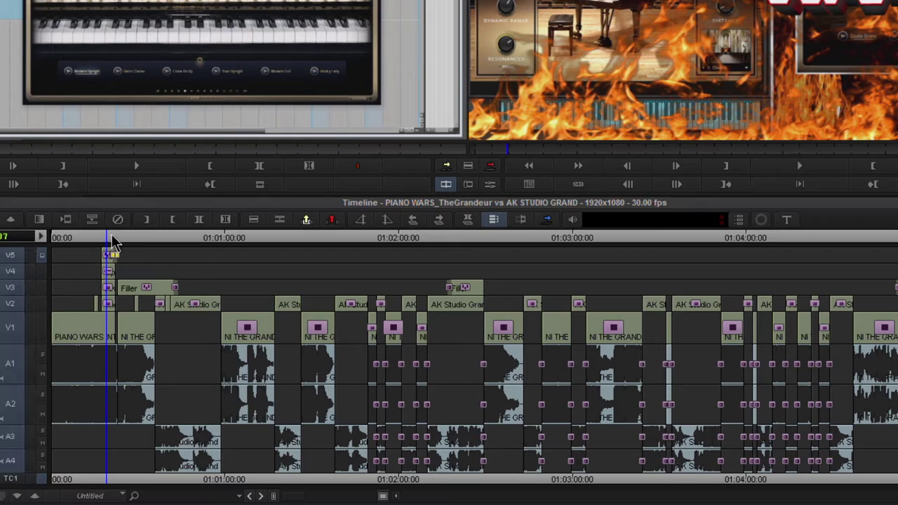
# Step: Scrub through the full sequence and return the playhead to its start at 01:00:00:00
pyautogui.moveTo(112, 239); pyautogui.dragTo(221, 251)
pyautogui.moveTo(340, 245); pyautogui.dragTo(567, 244)
pyautogui.moveTo(401, 255); pyautogui.dragTo(3, 244)
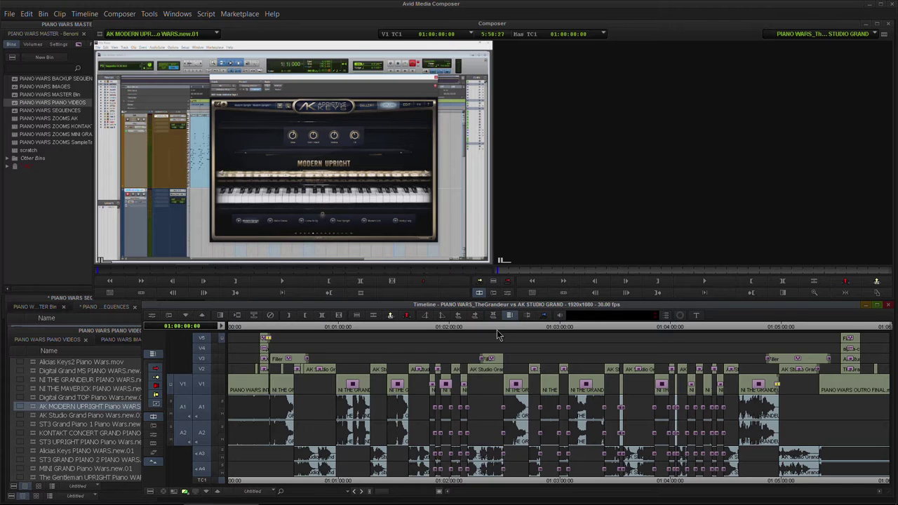
pyautogui.moveTo(558, 328); pyautogui.dragTo(188, 348)
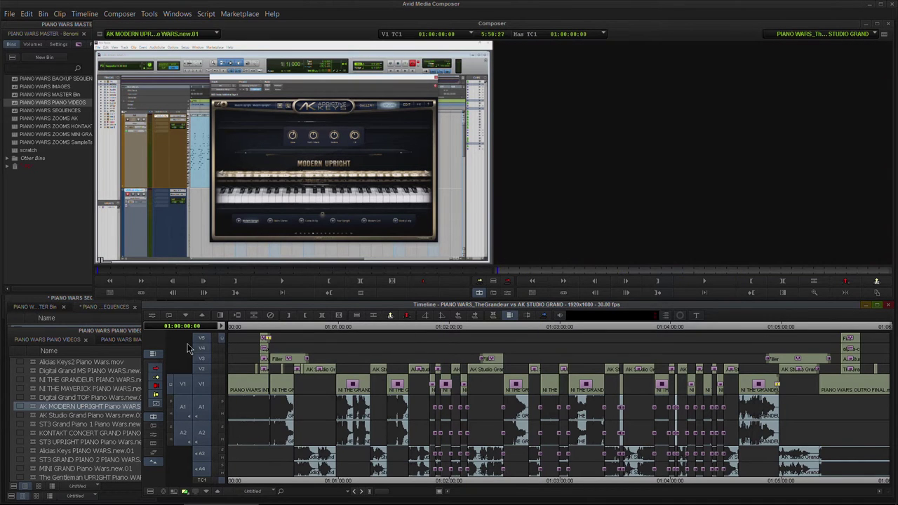
# Step: Open the PIANO WARS BACKUP SEQUENCES bin and arrange its window below the first entries of the project's bin list
pyautogui.click(15, 118)
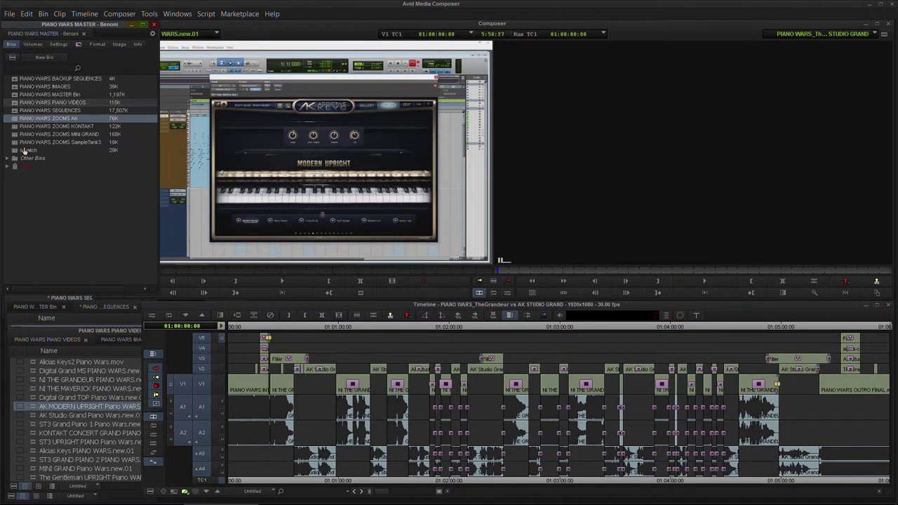
pyautogui.doubleClick(14, 80)
pyautogui.moveTo(108, 159); pyautogui.dragTo(109, 129)
pyautogui.moveTo(156, 289); pyautogui.dragTo(173, 297)
# Step: Mark the entire PIANO WARS_TheGrandeur vs AK STUDIO GRAND sequence with an in point at its start and an out point at its end
pyautogui.click(306, 330)
pyautogui.moveTo(307, 328); pyautogui.dragTo(197, 339)
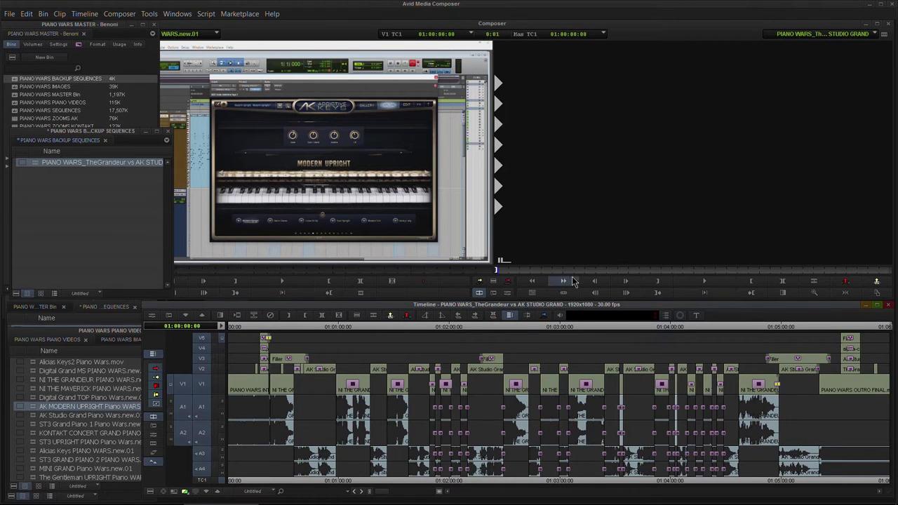
pyautogui.moveTo(563, 270); pyautogui.dragTo(897, 274)
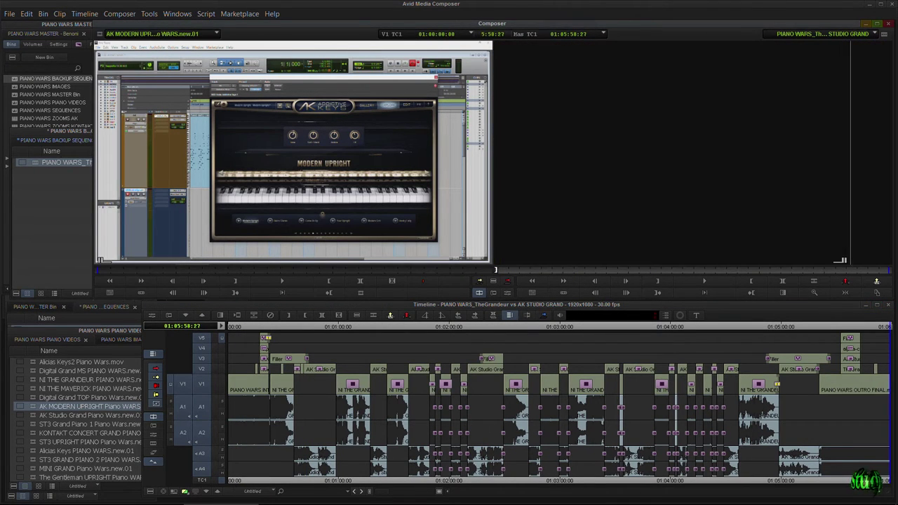
pyautogui.press('o')
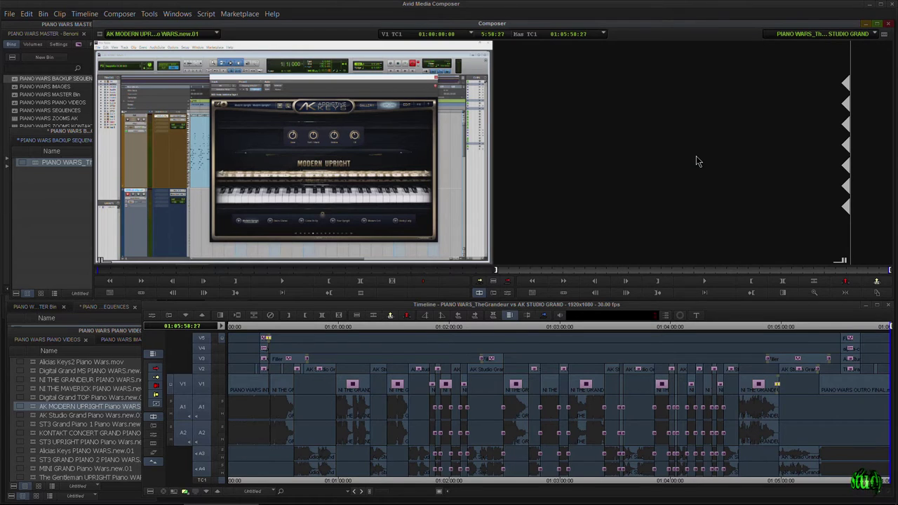
# Step: Save the marked full sequence as a subsequence in the PIANO WARS BACKUP SEQUENCES bin and clear the in and out marks
pyautogui.click(333, 334)
pyautogui.moveTo(333, 332); pyautogui.dragTo(229, 341)
pyautogui.click(885, 39)
pyautogui.click(33, 202)
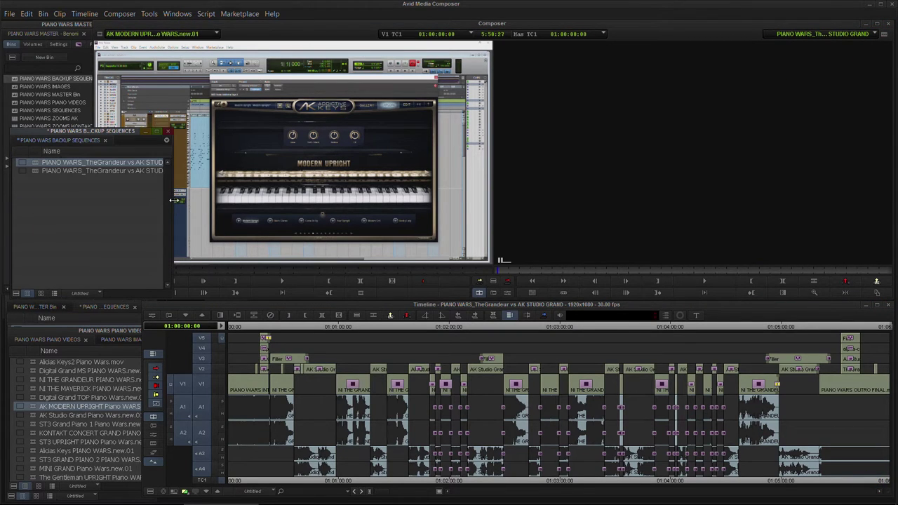
# Step: Rename the new full-length subsequence in the backup bin as PIANO WARS_Sub.04, restoring the bin window to its narrow width
pyautogui.moveTo(181, 200); pyautogui.dragTo(385, 200)
pyautogui.click(129, 162)
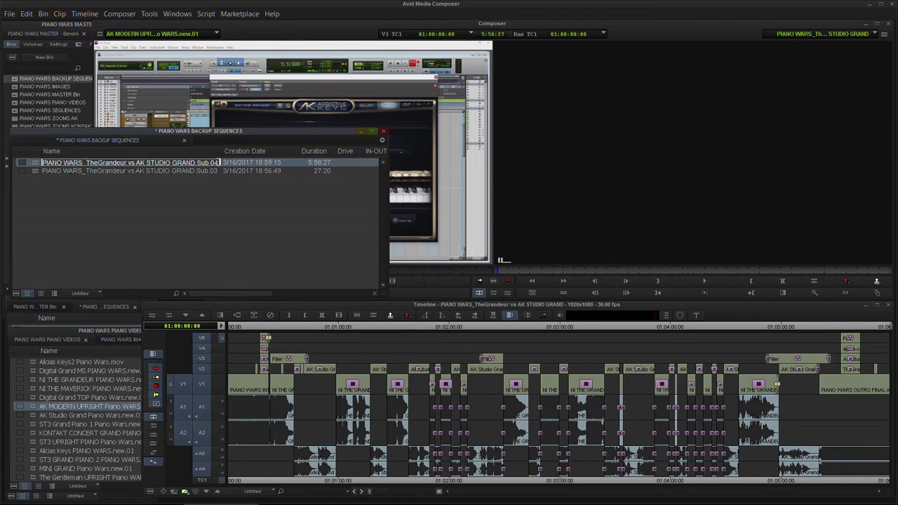
pyautogui.click(196, 162)
pyautogui.moveTo(196, 162); pyautogui.dragTo(98, 170)
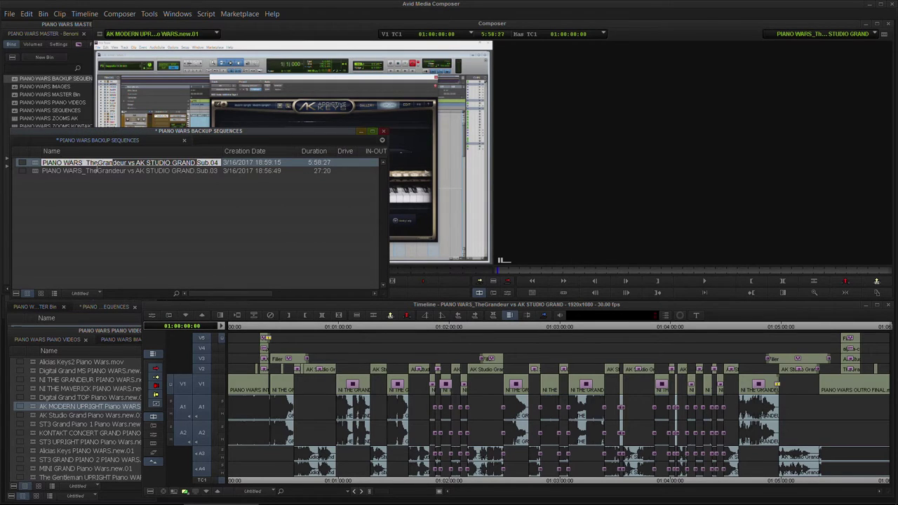
pyautogui.press('BackSpace')
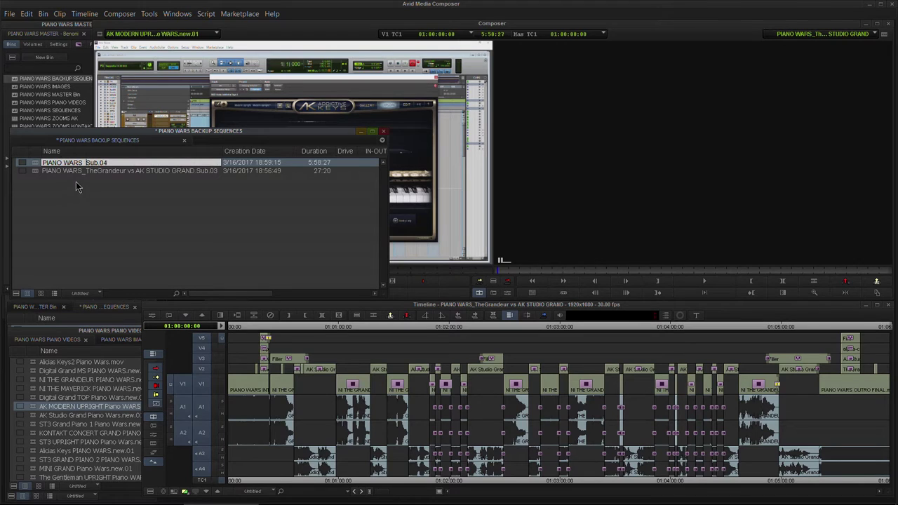
pyautogui.click(155, 215)
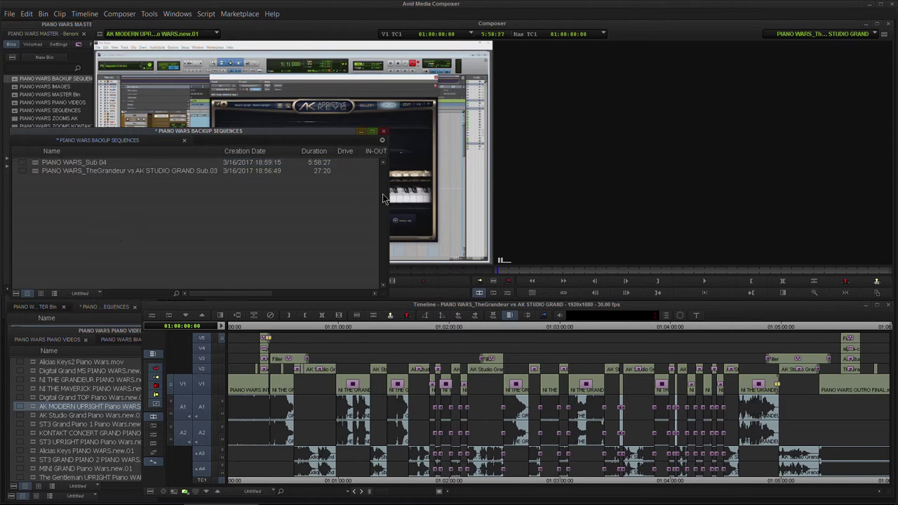
pyautogui.moveTo(367, 195); pyautogui.dragTo(153, 197)
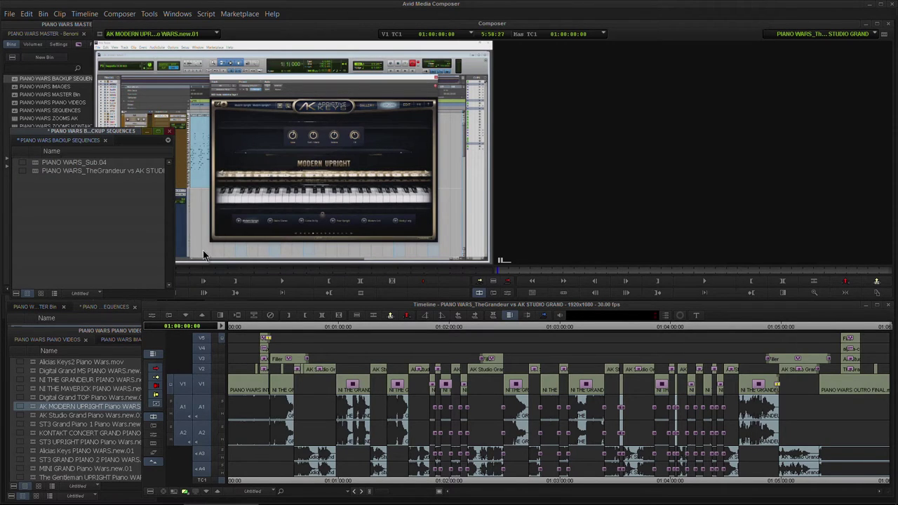
# Step: Load PIANO WARS_Sub.04 from the backup bin into the timeline in place of the original sequence
pyautogui.moveTo(274, 328); pyautogui.dragTo(445, 329)
pyautogui.click(37, 164)
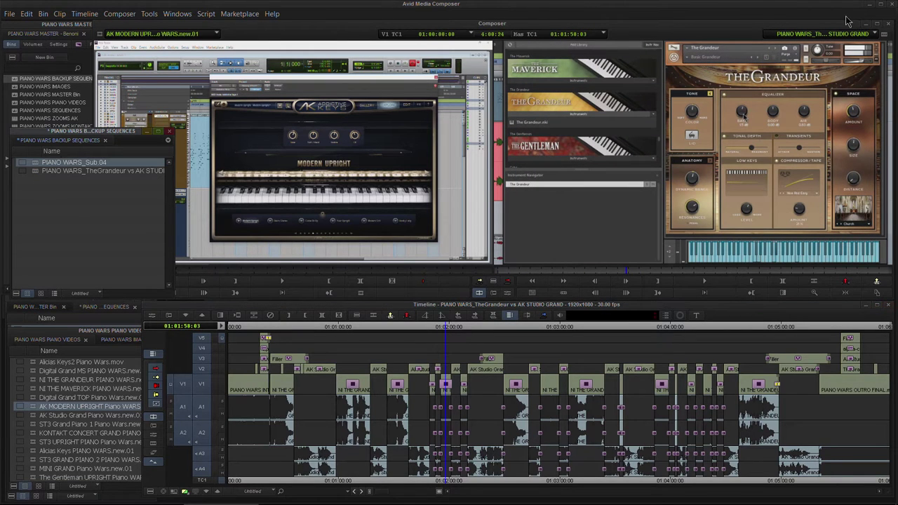
pyautogui.doubleClick(34, 168)
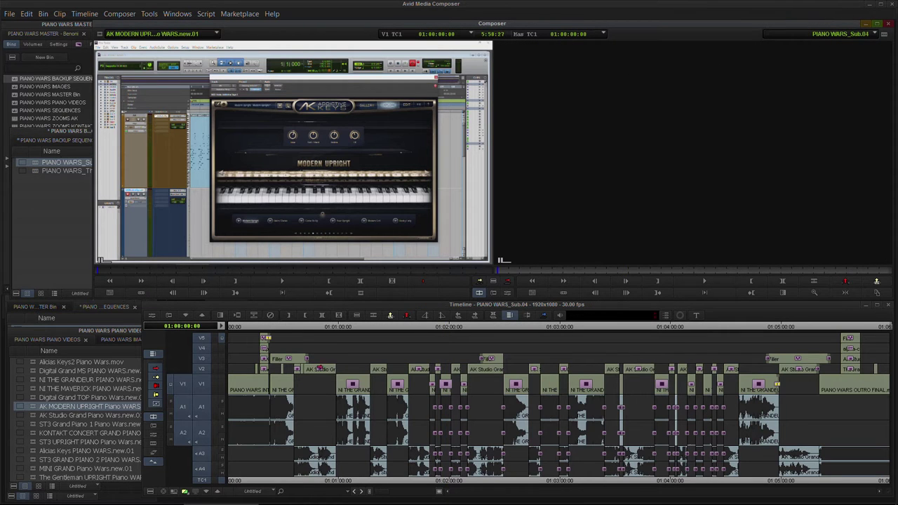
# Step: Trim away the AK Studio Grand clip ending at 01:01:17:06 on V2 and park the playhead at 01:02:16:18
pyautogui.moveTo(299, 325); pyautogui.dragTo(416, 328)
pyautogui.moveTo(370, 370); pyautogui.dragTo(388, 369)
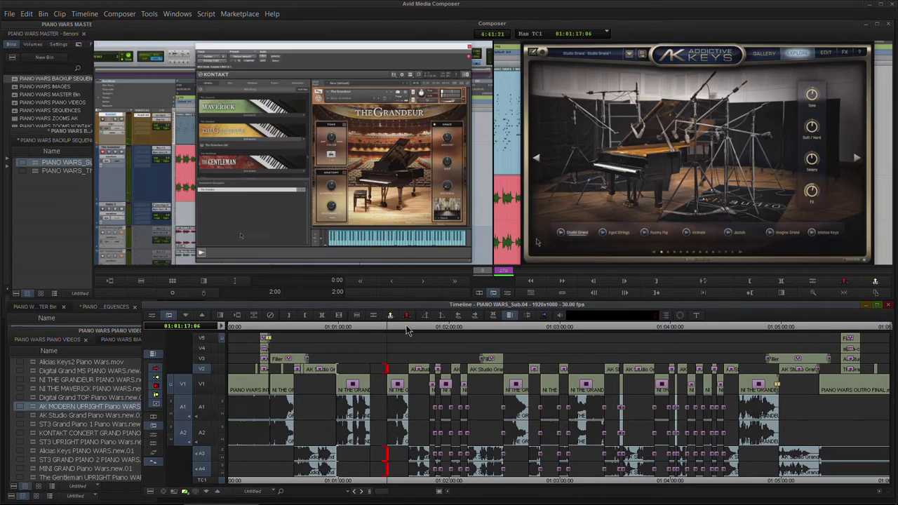
pyautogui.click(407, 327)
pyautogui.click(480, 329)
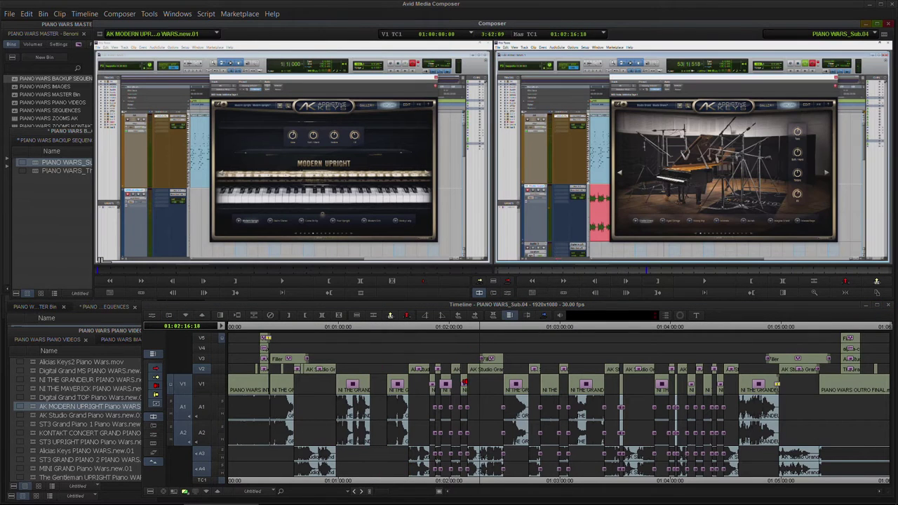
# Step: Extend the V1 Grandeur clip to about 01:02:21, shorten the overlying V2 clip's head to match, and trim away the V1 clip near 01:02:50
pyautogui.click(462, 379)
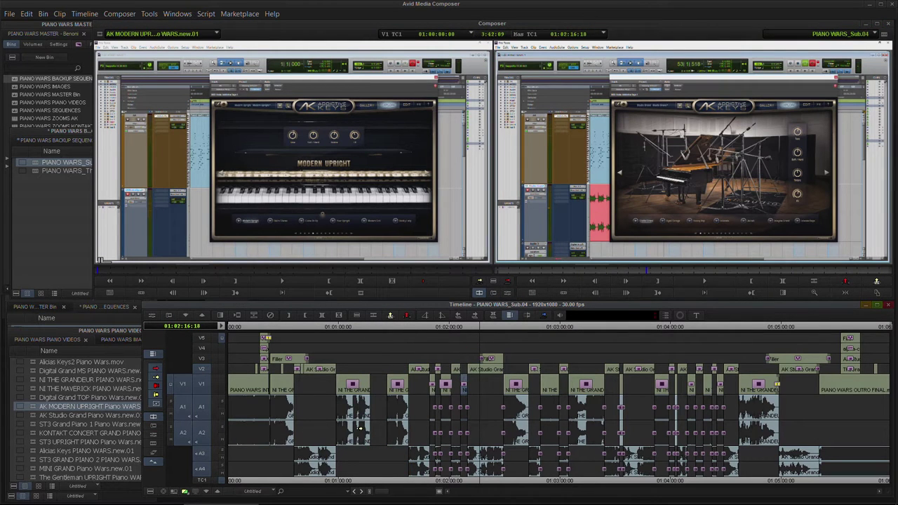
pyautogui.moveTo(382, 492); pyautogui.dragTo(405, 493)
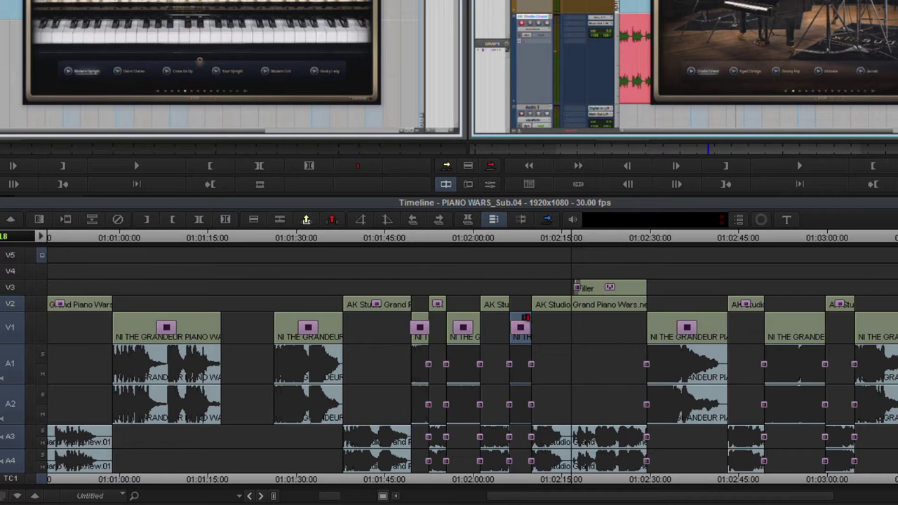
pyautogui.moveTo(532, 378); pyautogui.dragTo(570, 387)
pyautogui.moveTo(588, 333); pyautogui.dragTo(589, 333)
pyautogui.moveTo(536, 302); pyautogui.dragTo(605, 311)
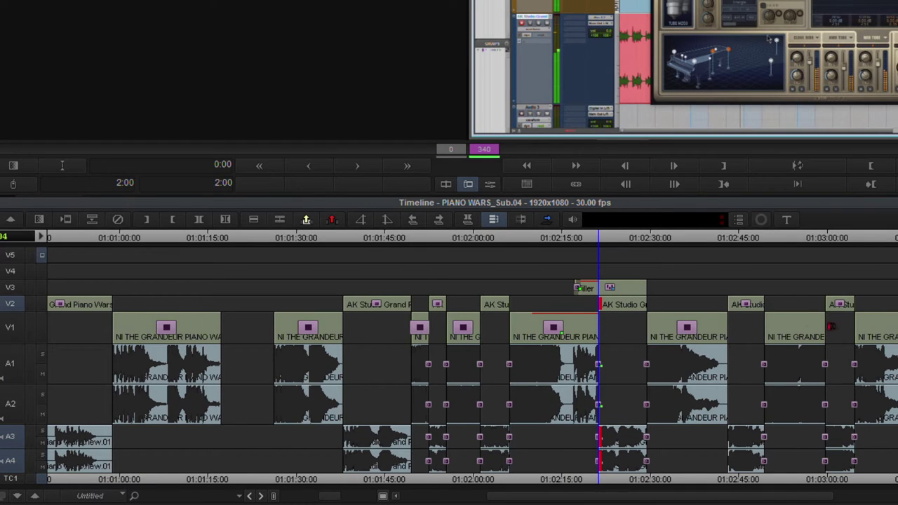
pyautogui.moveTo(820, 321); pyautogui.dragTo(646, 354)
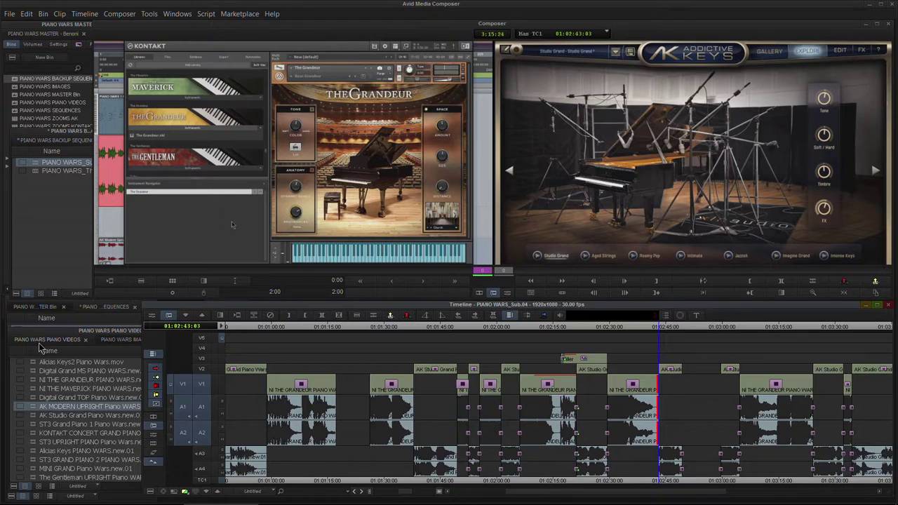
# Step: Load ST3 Grand Piano 1 Piano Wars.new.01 as the source and mark it in at 01:01:25:25 and out at 01:01:44:21
pyautogui.click(40, 348)
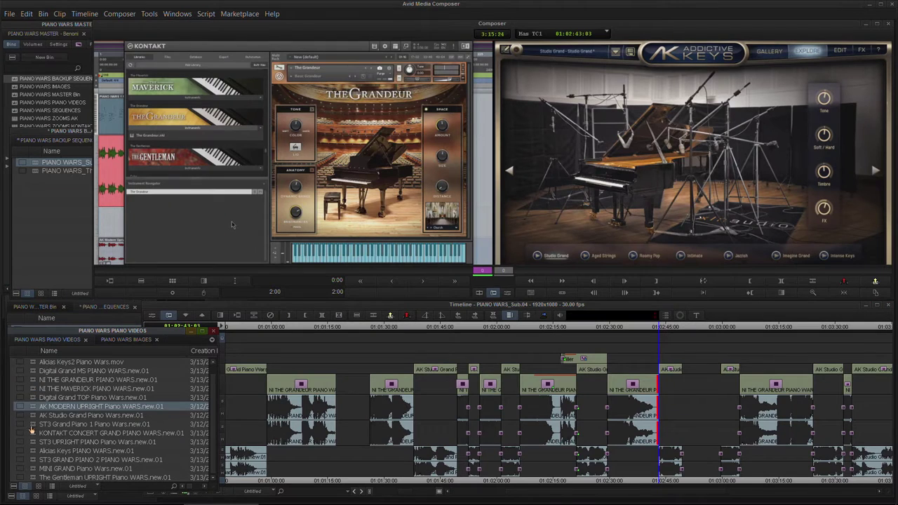
pyautogui.doubleClick(32, 424)
pyautogui.click(211, 272)
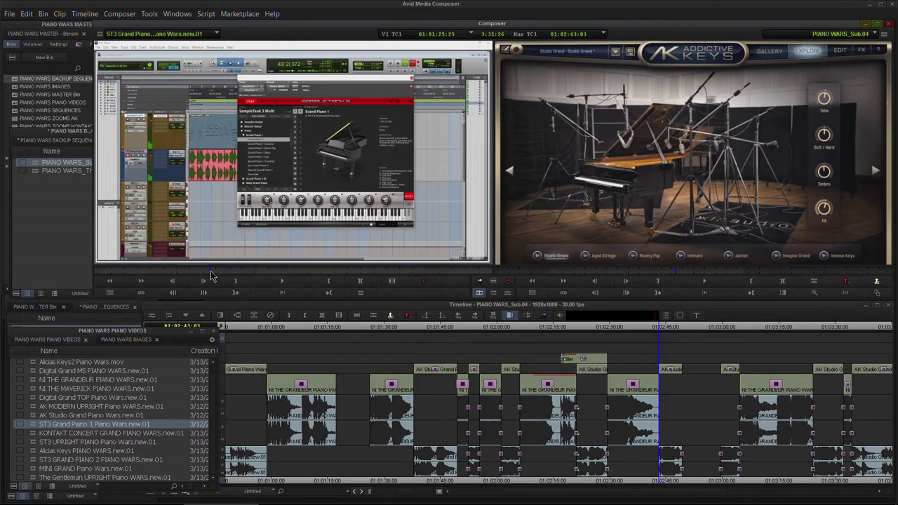
pyautogui.press('o')
pyautogui.click(236, 272)
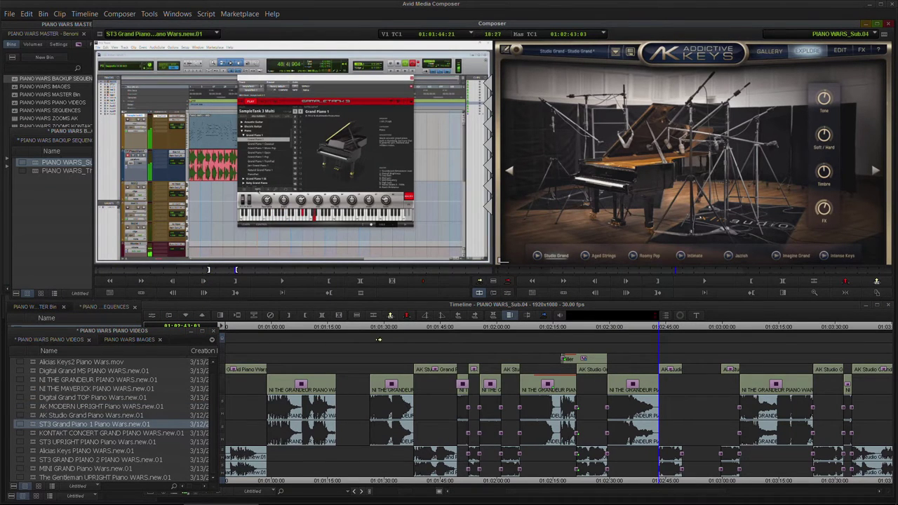
# Step: Overwrite the marked ST3 Grand Piano 1 section onto V1, A1 and A2 of the subsequence, starting at 01:02:44:18
pyautogui.click(667, 328)
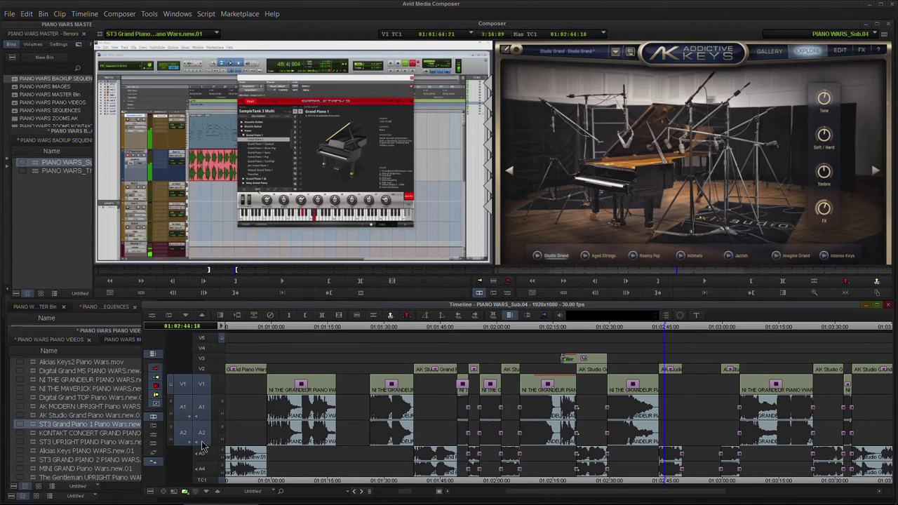
pyautogui.click(507, 281)
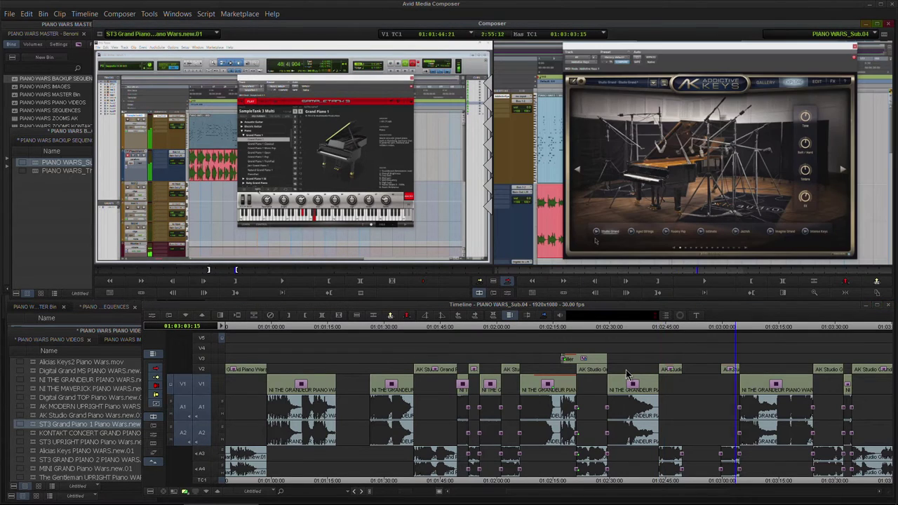
pyautogui.click(691, 338)
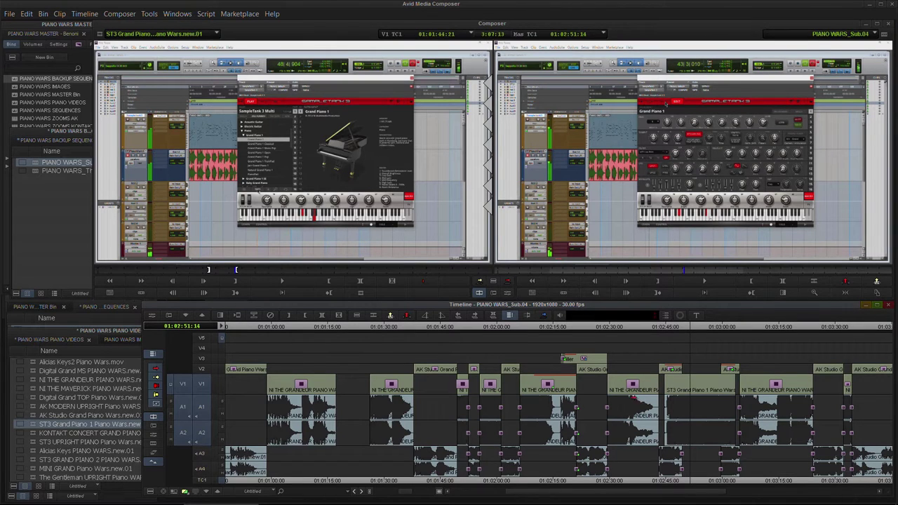
# Step: Trim away the AK Studio Grand clip near 01:03:40 on V2 and extend the following Grandeur clip's head on V1 back over that gap
pyautogui.moveTo(407, 493); pyautogui.dragTo(399, 494)
pyautogui.moveTo(684, 366); pyautogui.dragTo(801, 369)
pyautogui.moveTo(729, 375); pyautogui.dragTo(660, 361)
pyautogui.click(687, 328)
pyautogui.moveTo(600, 332); pyautogui.dragTo(697, 350)
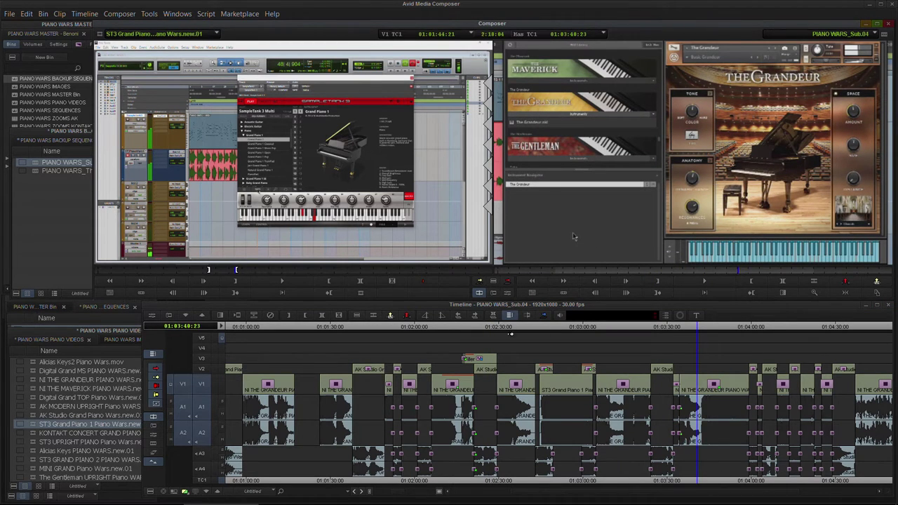
pyautogui.moveTo(597, 330); pyautogui.dragTo(574, 336)
pyautogui.click(627, 332)
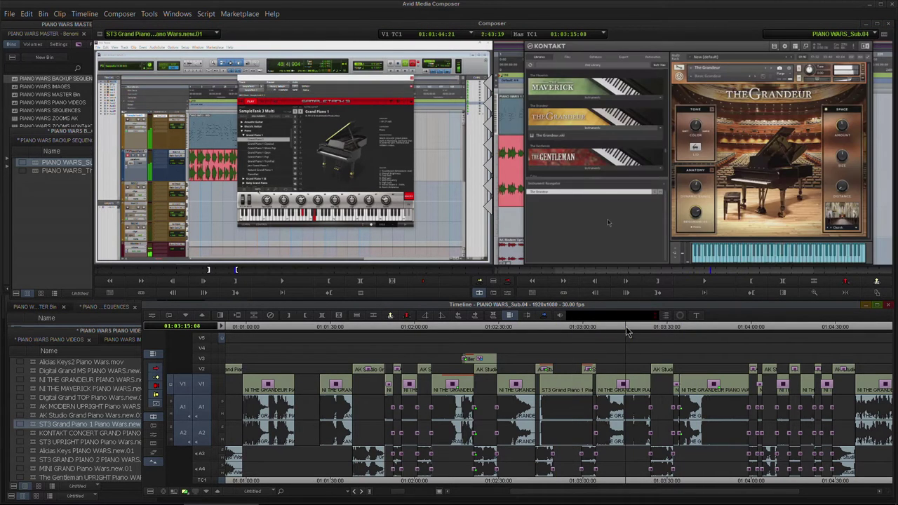
# Step: Reload the original PIANO WARS_TheGrandeur vs AK STUDIO GRAND sequence from the sequences bin and scrub through it back to its start
pyautogui.scroll(1, 40, 415)
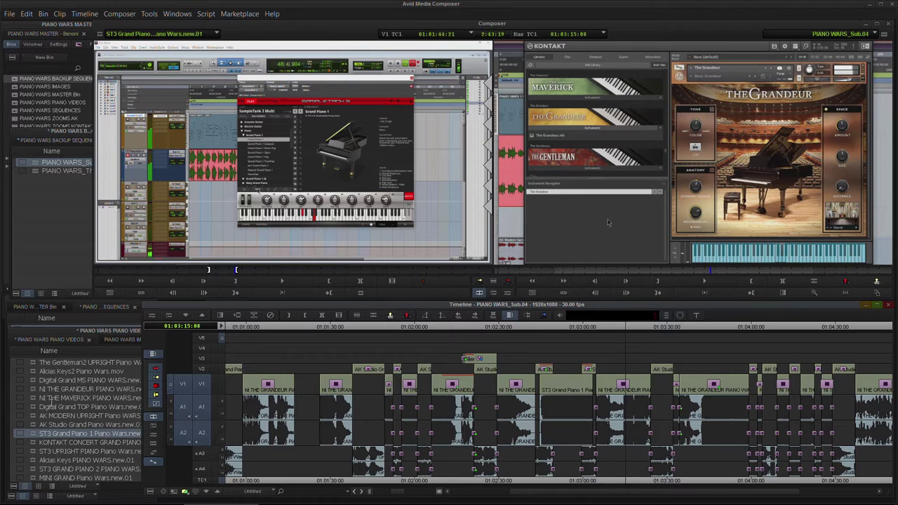
pyautogui.press('space')
pyautogui.moveTo(55, 332); pyautogui.dragTo(69, 104)
pyautogui.click(31, 334)
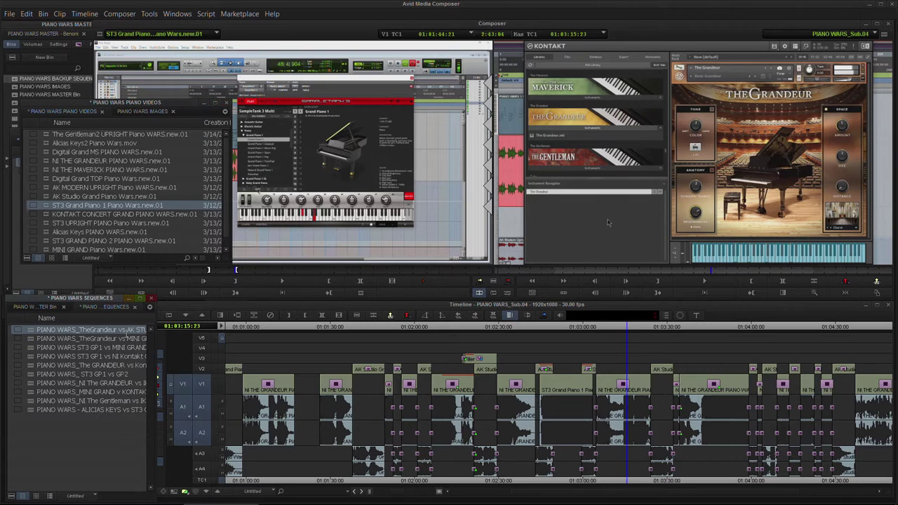
pyautogui.moveTo(159, 344); pyautogui.dragTo(202, 344)
pyautogui.doubleClick(30, 334)
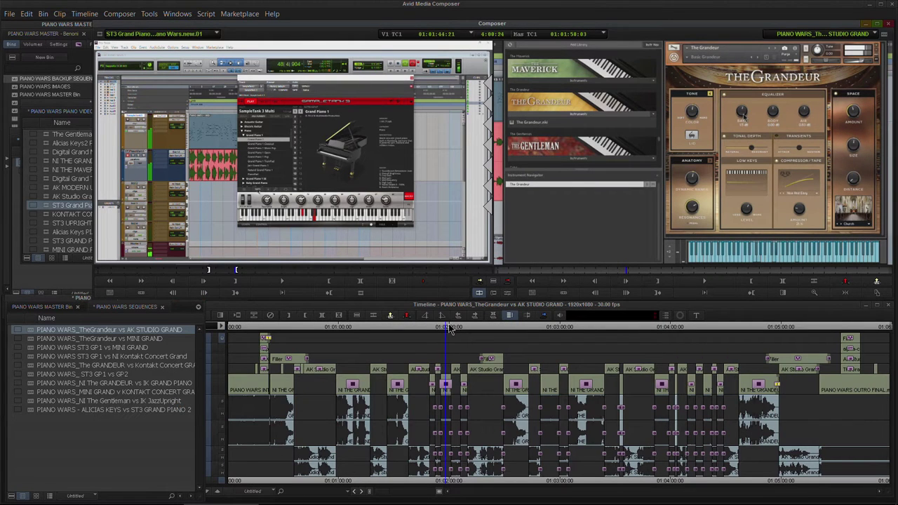
pyautogui.moveTo(449, 329); pyautogui.dragTo(773, 331)
pyautogui.moveTo(610, 344); pyautogui.dragTo(226, 336)
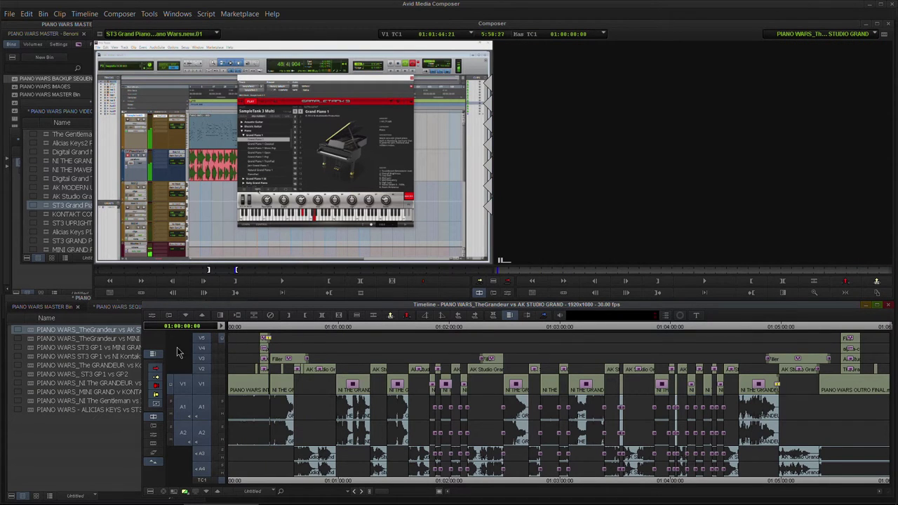
# Step: Toggle record tracks V3, V2, V1, A1 and A2, patching the source audio to A3 and A4, and park the playhead at 01:01:16:24
pyautogui.click(202, 361)
pyautogui.click(202, 371)
pyautogui.click(202, 384)
pyautogui.click(202, 413)
pyautogui.click(202, 434)
pyautogui.click(202, 410)
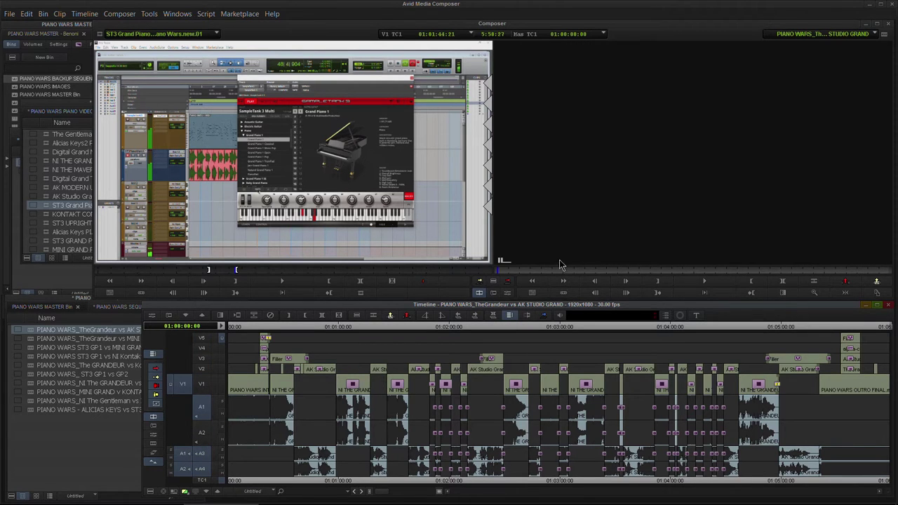
pyautogui.click(372, 339)
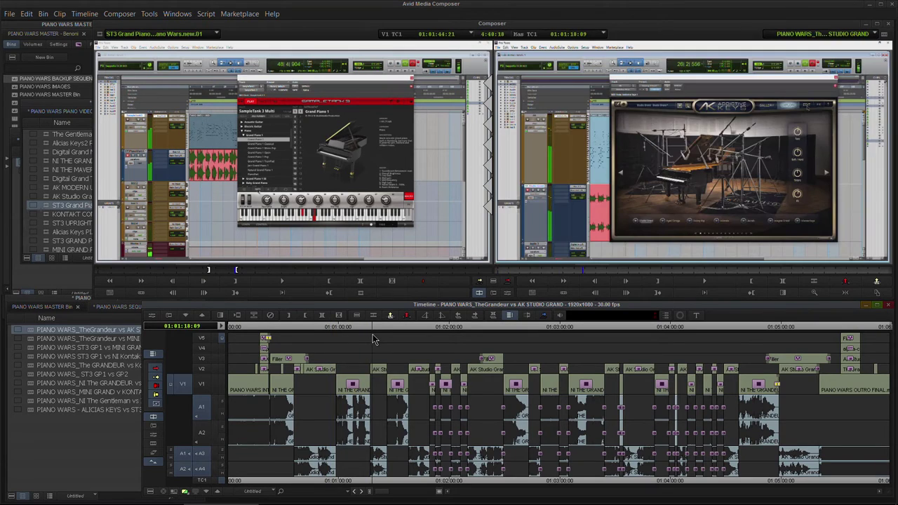
pyautogui.click(369, 339)
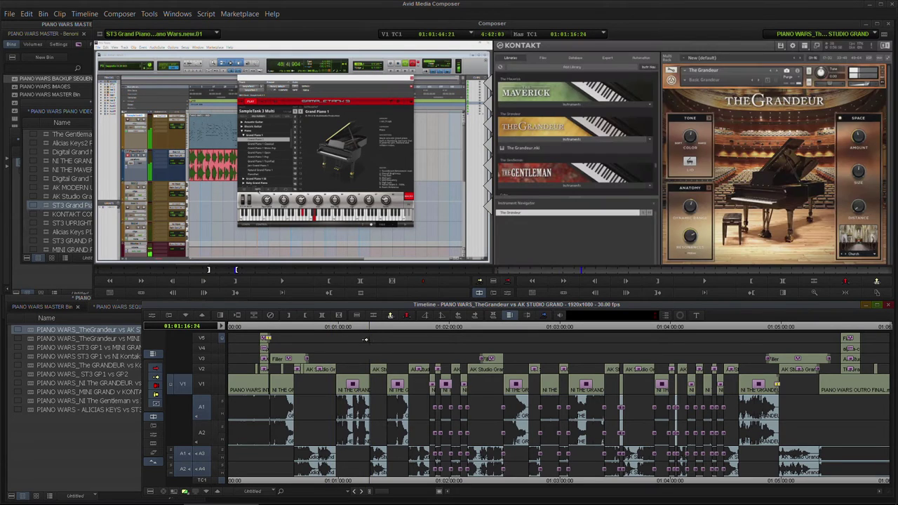
# Step: Create a subsequence of the original's enabled tracks in the backup sequences bin and load it into the record monitor
pyautogui.click(883, 41)
pyautogui.moveTo(78, 258); pyautogui.dragTo(53, 278)
pyautogui.moveTo(35, 168); pyautogui.dragTo(759, 113)
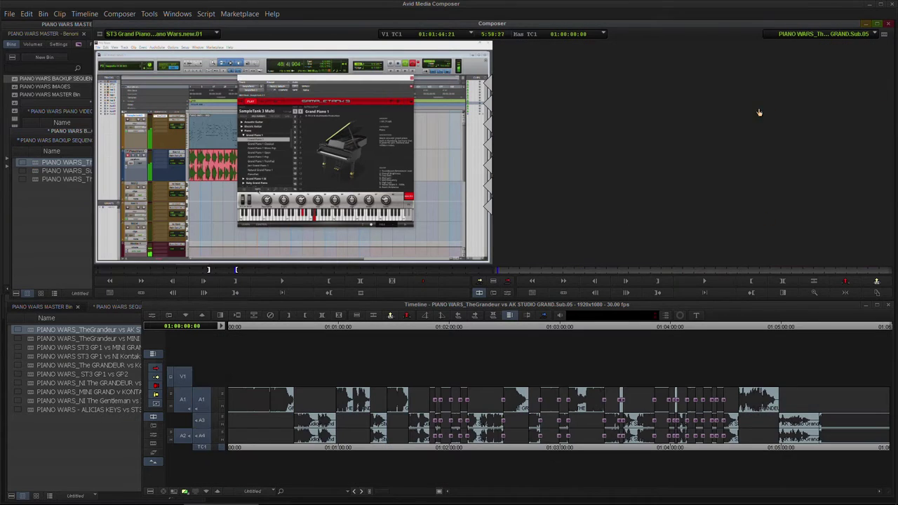
# Step: Scrub through the new subsequence, return to its start, and reload the original PIANO WARS_TheGrandeur vs AK STUDIO GRAND sequence
pyautogui.click(230, 327)
pyautogui.moveTo(392, 333); pyautogui.dragTo(652, 352)
pyautogui.press('Home')
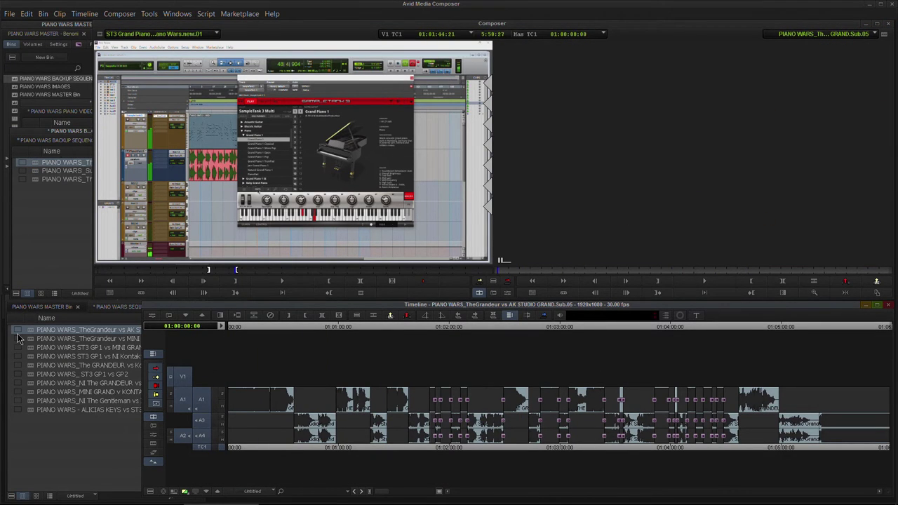
pyautogui.doubleClick(24, 331)
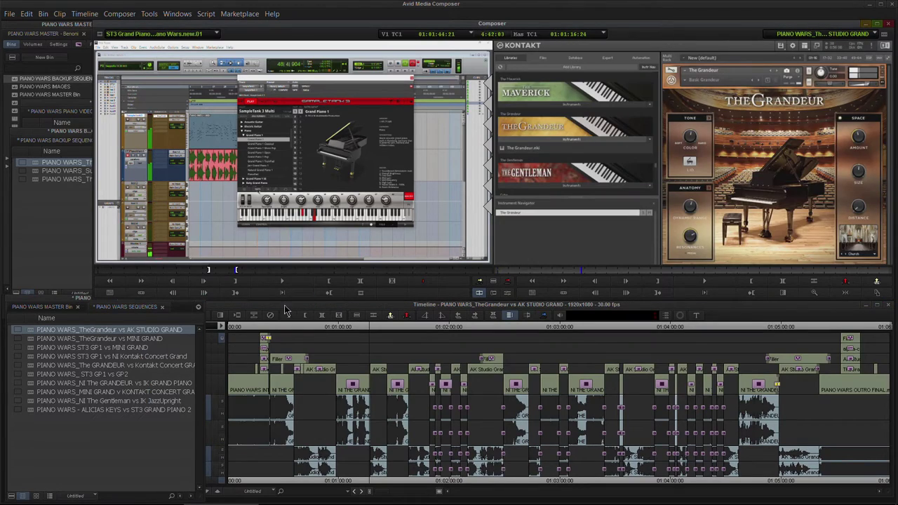
pyautogui.click(285, 315)
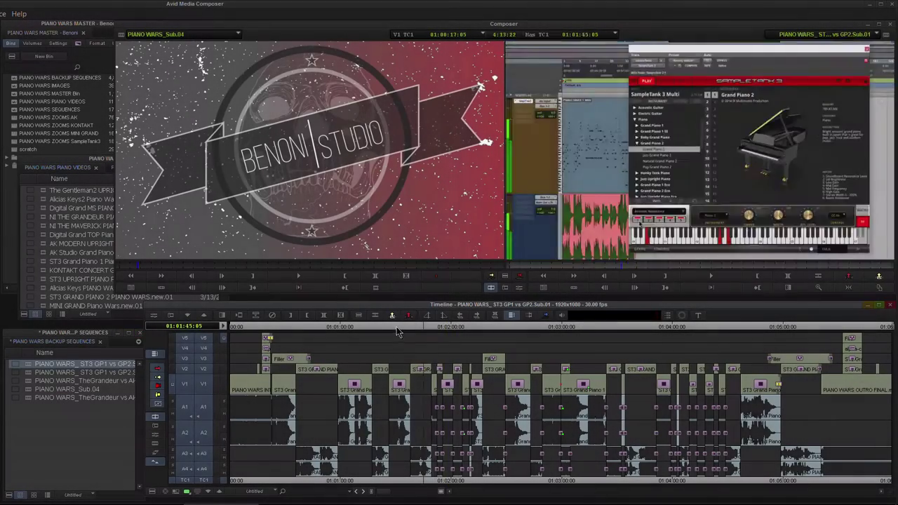
# Step: Park at 01:02:03:28 in PIANO WARS_ ST3 GP1 vs GP2.Sub.01 and save the full sequence as a subsequence in PIANO WARS BACKUP SEQUENCES
pyautogui.click(458, 327)
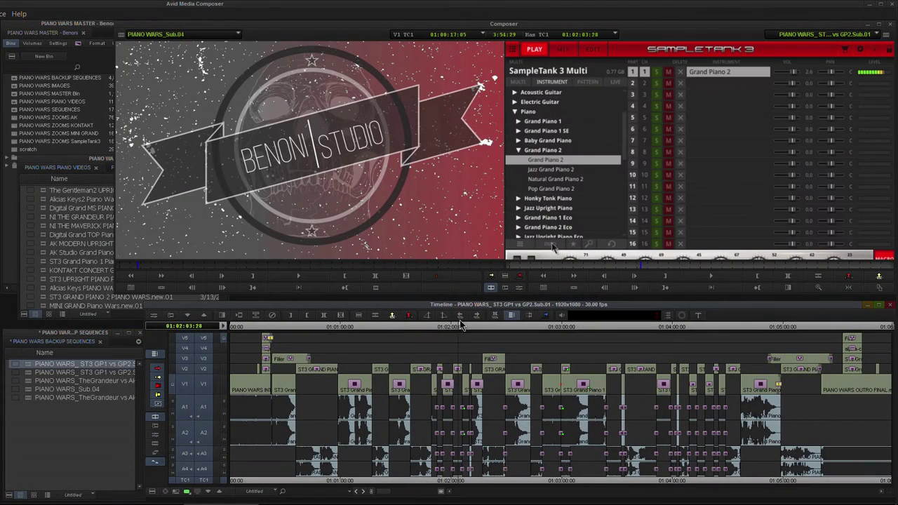
pyautogui.moveTo(883, 36); pyautogui.dragTo(280, 96)
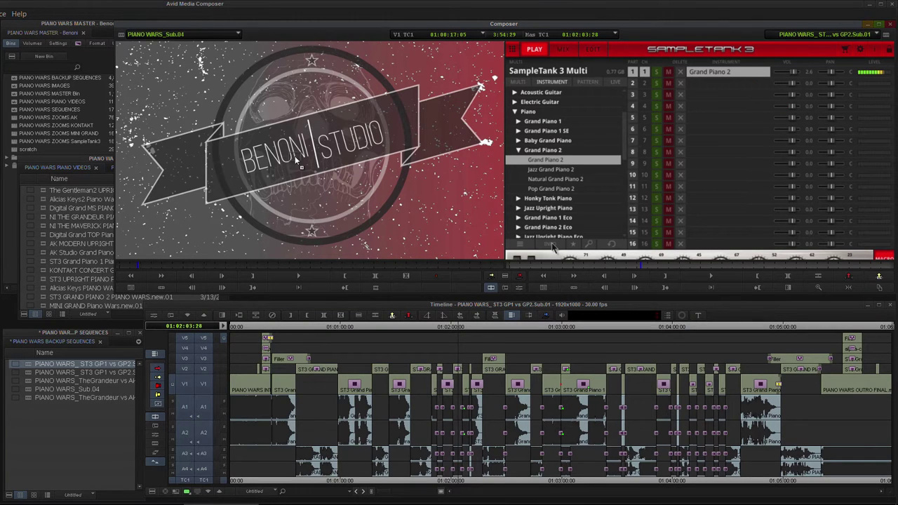
pyautogui.click(70, 447)
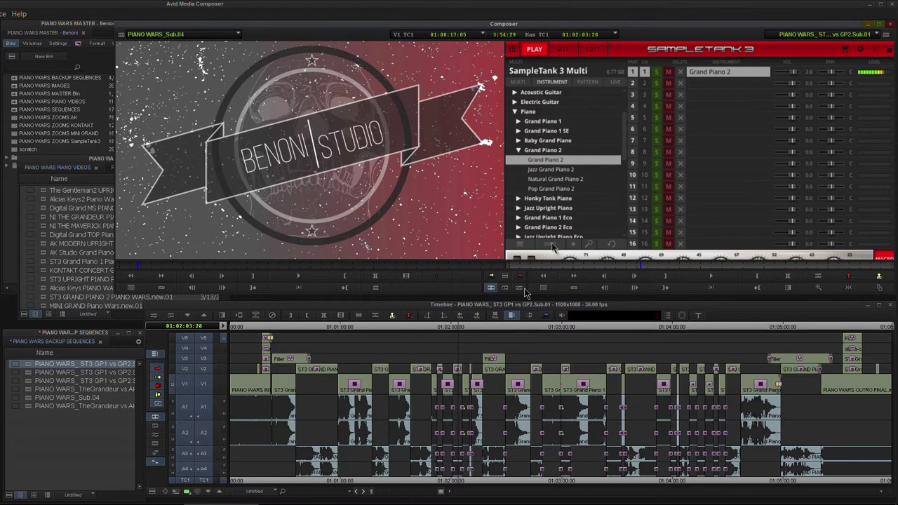
# Step: Mark a section of the ST3 GP1 vs GP2 sequence with an IN at about 01:01:12 and an OUT at 01:01:36:26
pyautogui.press('Home')
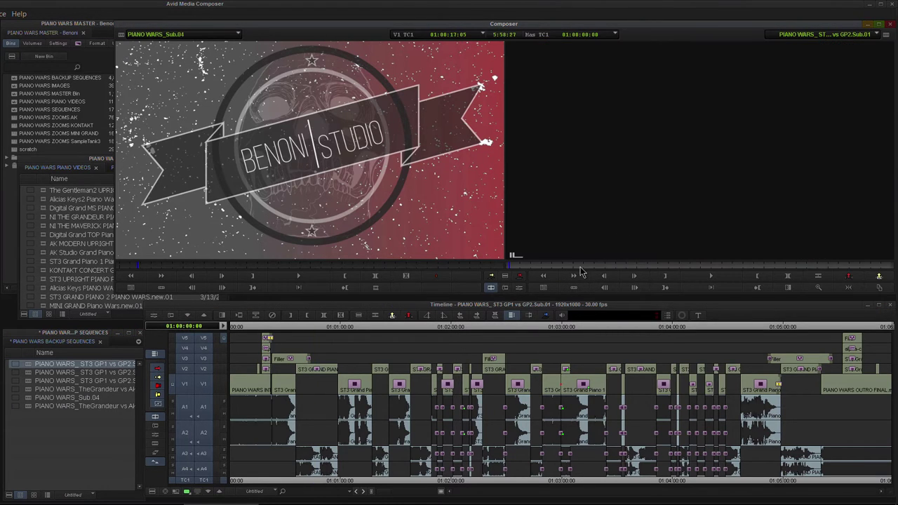
pyautogui.click(586, 266)
pyautogui.press('i')
pyautogui.click(613, 267)
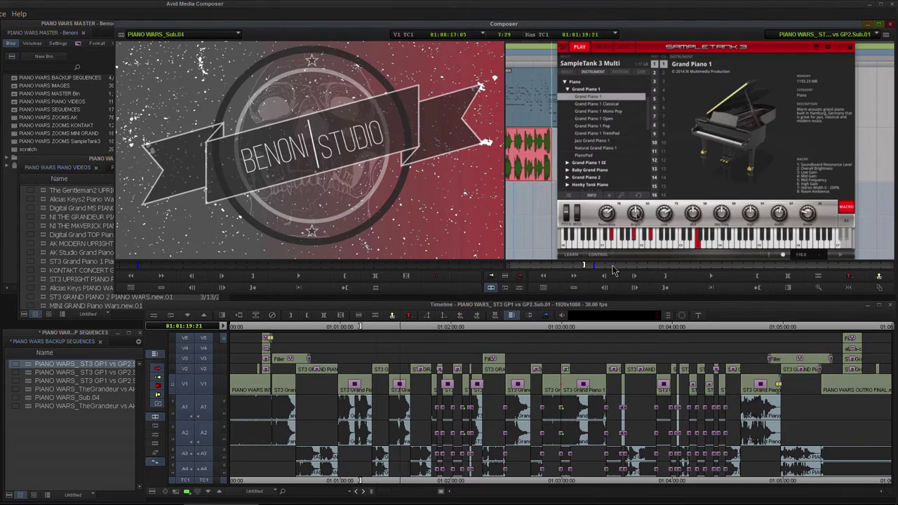
pyautogui.press('o')
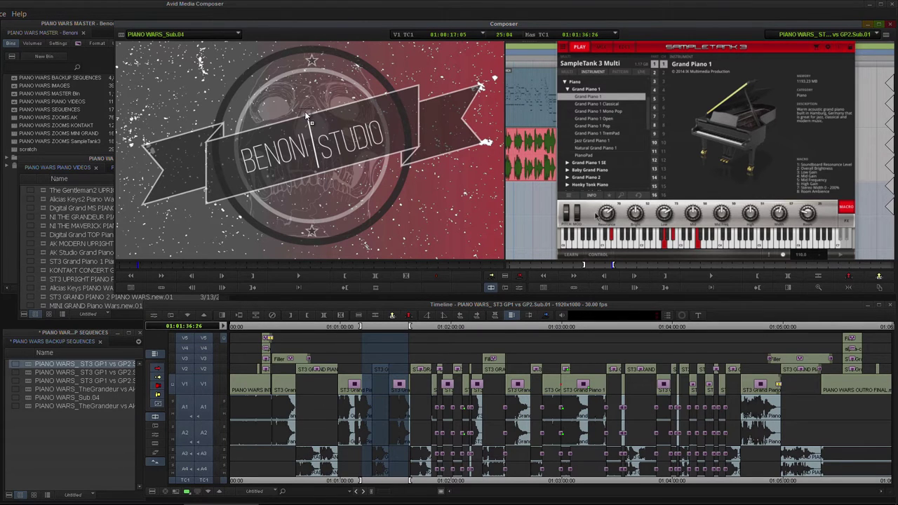
# Step: Create a subsequence from the marked section, choose PIANO WARS BACKUP SEQUENCES to hold it, and select it in that bin
pyautogui.moveTo(305, 113); pyautogui.dragTo(305, 113)
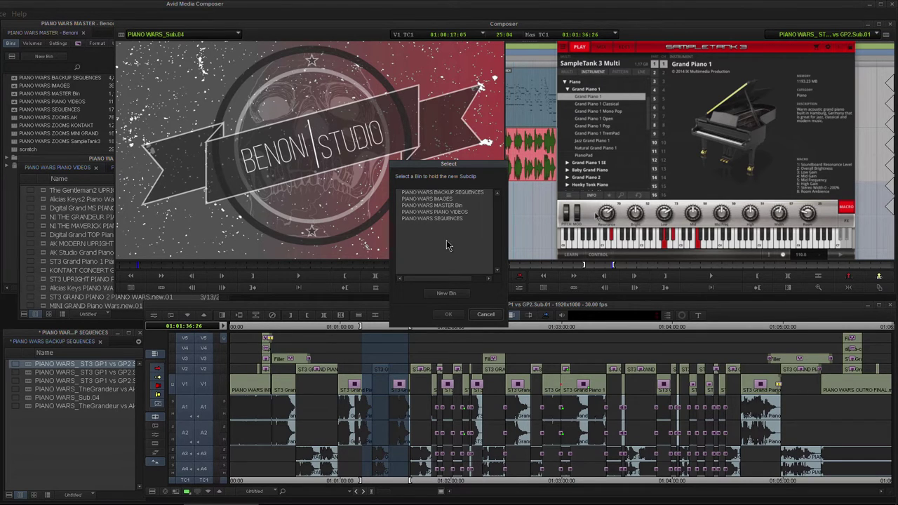
pyautogui.click(440, 193)
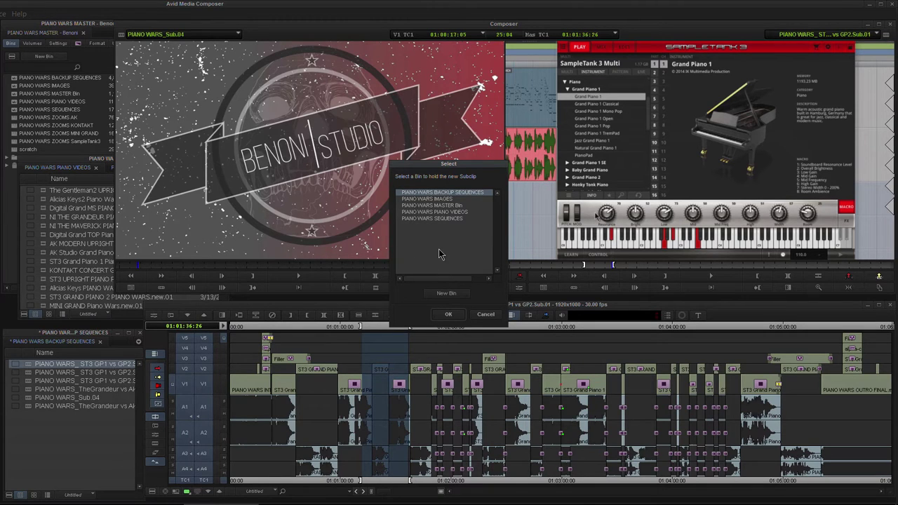
pyautogui.click(446, 315)
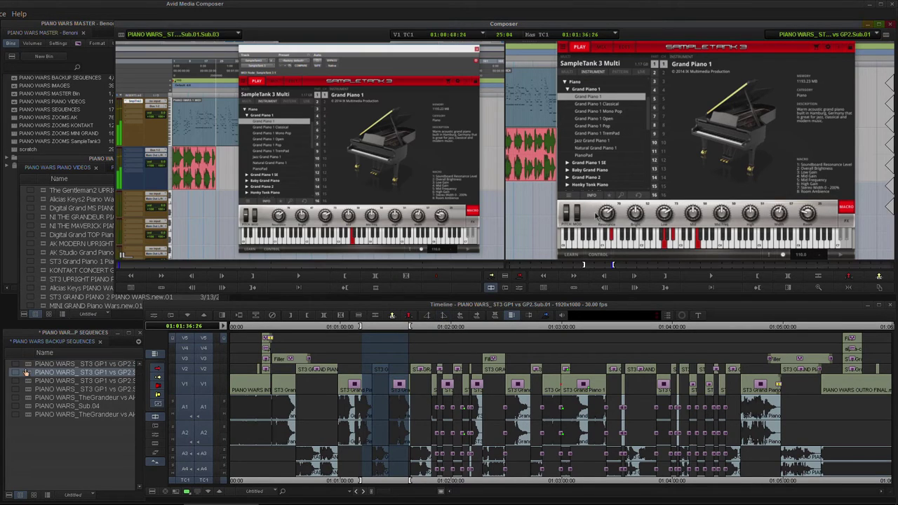
pyautogui.click(29, 366)
pyautogui.moveTo(69, 333); pyautogui.dragTo(69, 330)
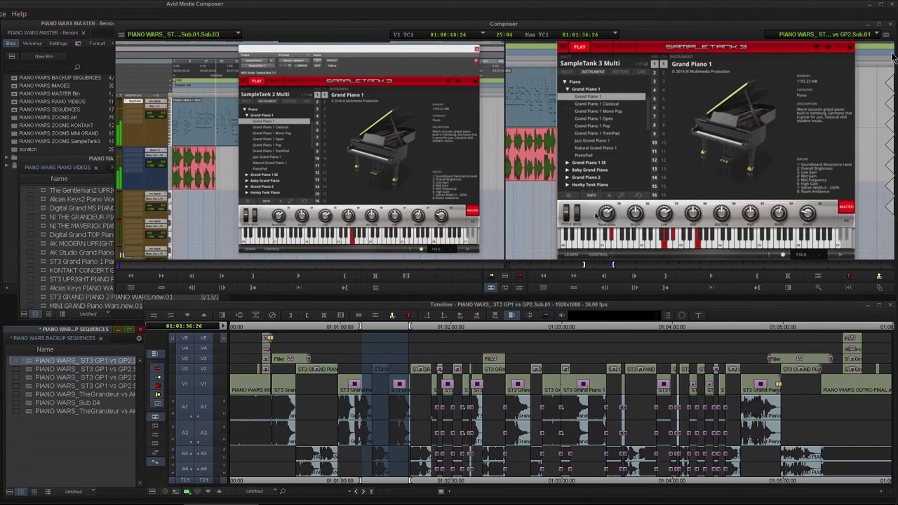
pyautogui.click(849, 79)
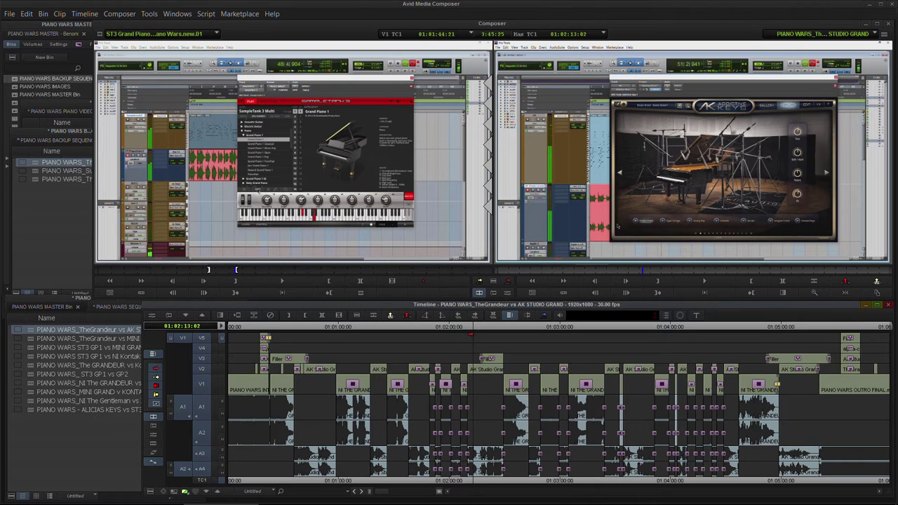
# Step: Scrub the original TheGrandeur vs AK STUDIO GRAND sequence back and park the playhead at 01:00:59:24
pyautogui.moveTo(475, 325); pyautogui.dragTo(388, 340)
pyautogui.click(353, 341)
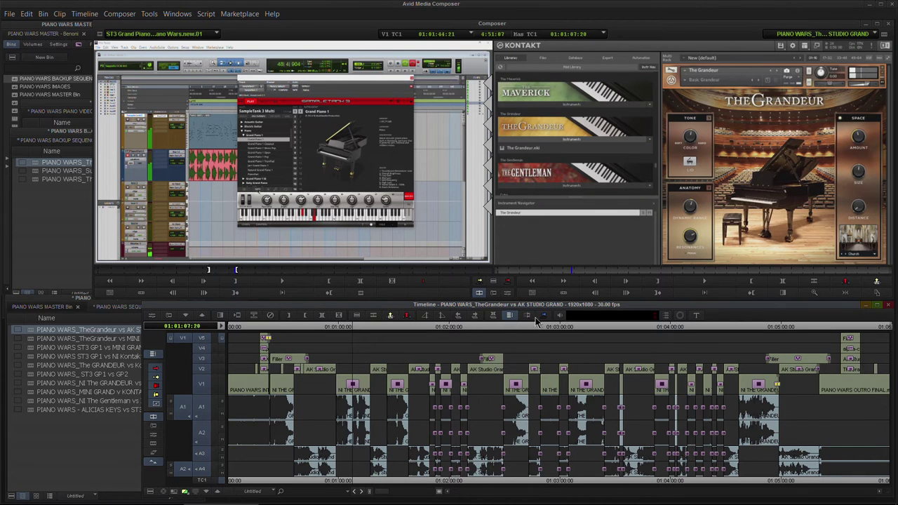
pyautogui.moveTo(346, 327)
pyautogui.mouseDown()
pyautogui.moveTo(295, 331)
pyautogui.moveTo(539, 330)
pyautogui.moveTo(338, 342)
pyautogui.mouseUp()
pyautogui.click(338, 341)
# Step: Load PIANO WARS_Sub.04 from the backup bin and trim 163 frames off the tail of the Grandeur clip near 01:01:00 on V1, A1 and A2
pyautogui.click(36, 167)
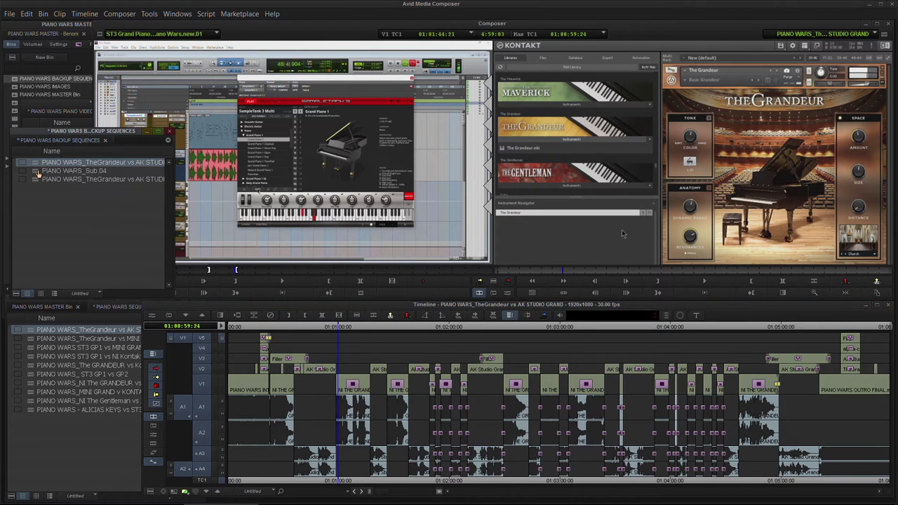
pyautogui.click(36, 173)
pyautogui.doubleClick(37, 174)
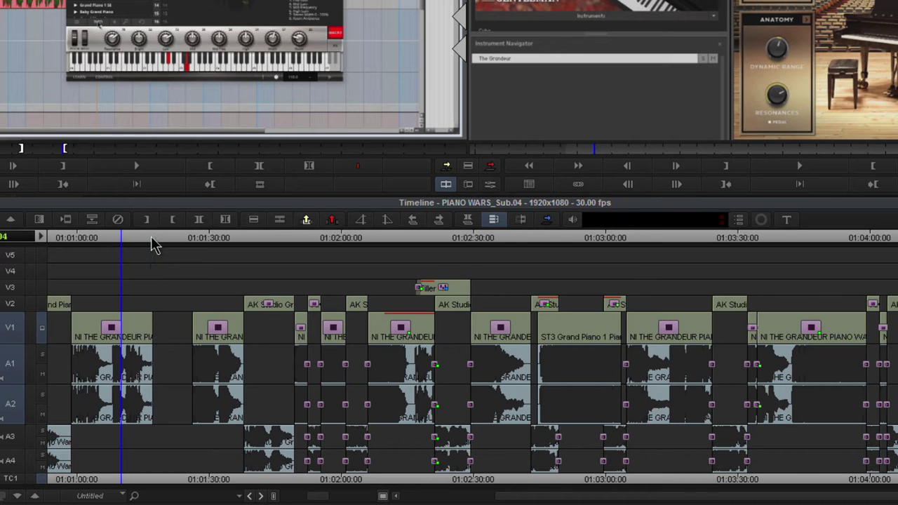
pyautogui.moveTo(292, 328); pyautogui.dragTo(260, 331)
pyautogui.moveTo(320, 498); pyautogui.dragTo(311, 498)
pyautogui.moveTo(337, 317); pyautogui.dragTo(322, 332)
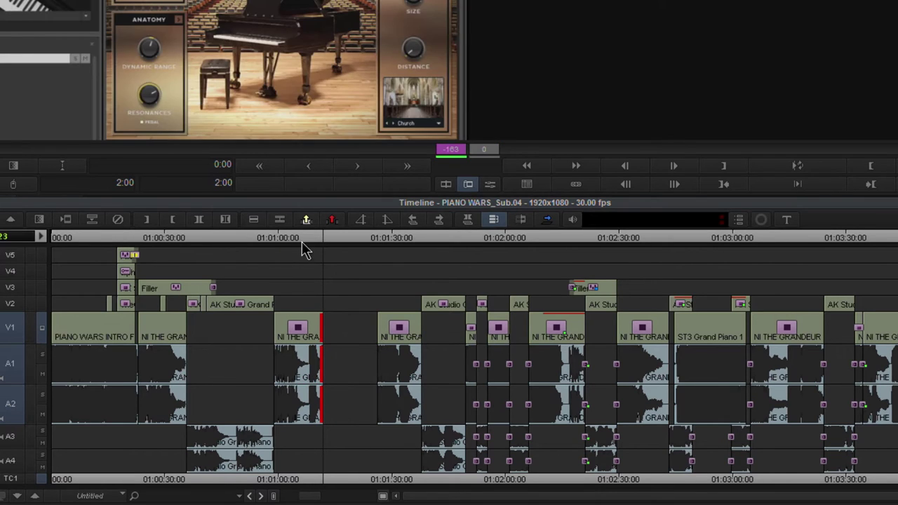
# Step: Leave trimming and move the shortened Grandeur clip on V1, A1 and A2 about 12 seconds later in the subsequence
pyautogui.click(305, 242)
pyautogui.click(290, 243)
pyautogui.press('i')
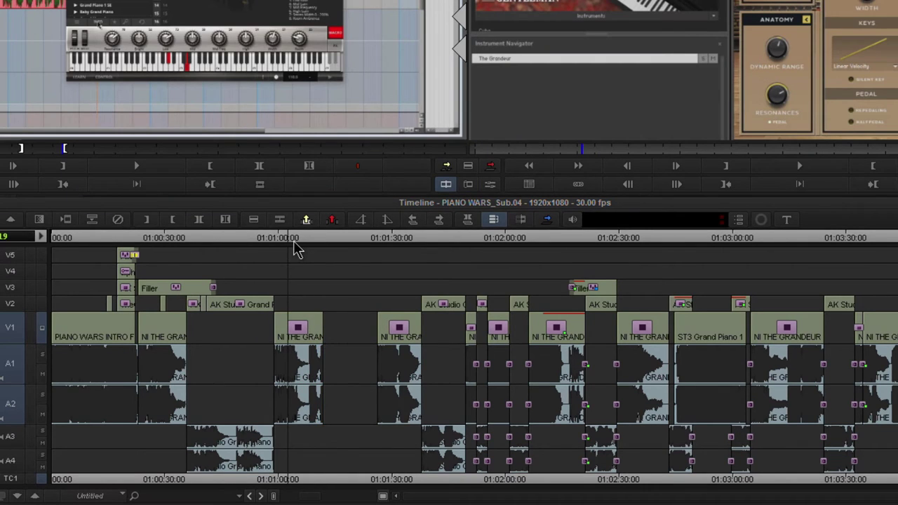
pyautogui.click(454, 239)
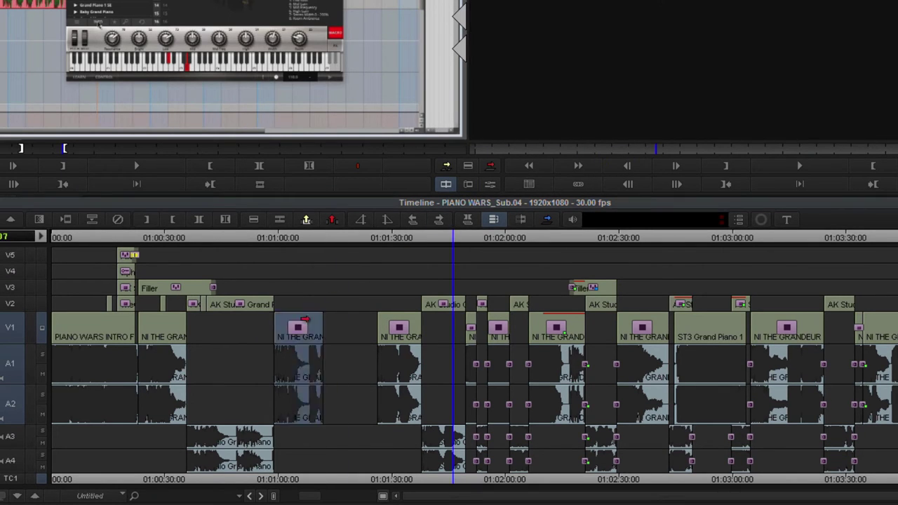
pyautogui.moveTo(298, 326); pyautogui.dragTo(343, 327)
pyautogui.click(350, 242)
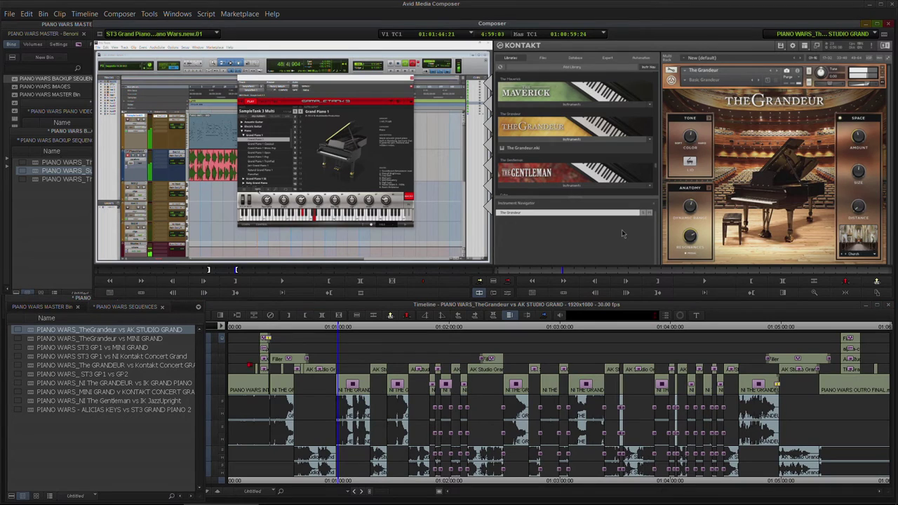
# Step: Select the original sequence's Grandeur clip near 01:01:00, review the master, backup and piano videos bins, and park at 01:01:01:10
pyautogui.click(355, 382)
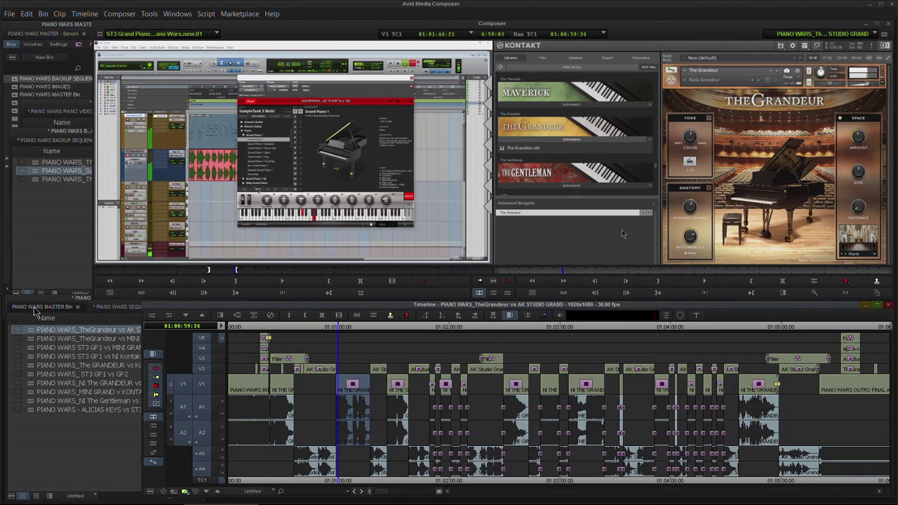
pyautogui.click(56, 303)
pyautogui.click(59, 224)
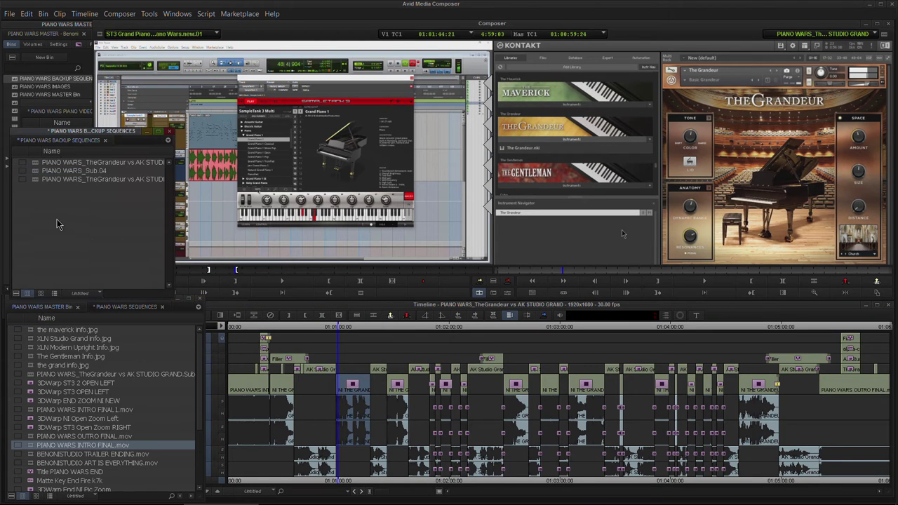
pyautogui.doubleClick(57, 112)
pyautogui.scroll(-2, 79, 195)
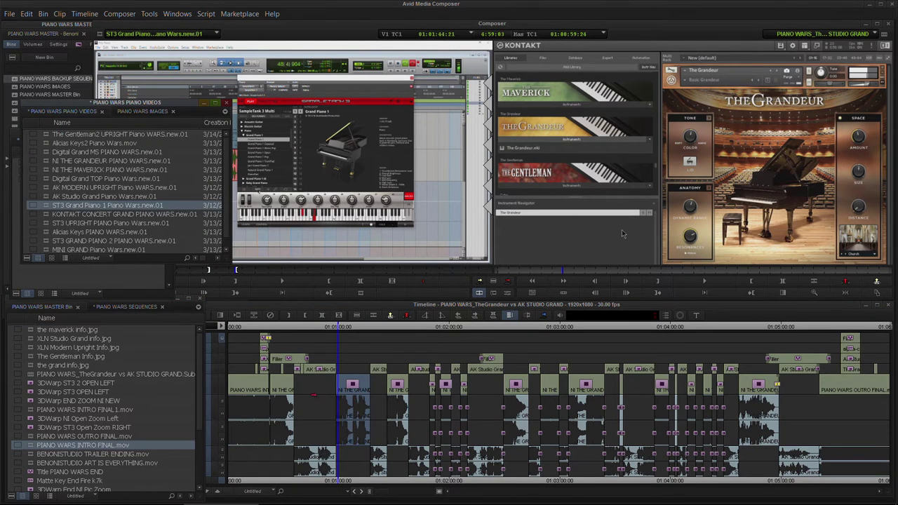
pyautogui.click(341, 327)
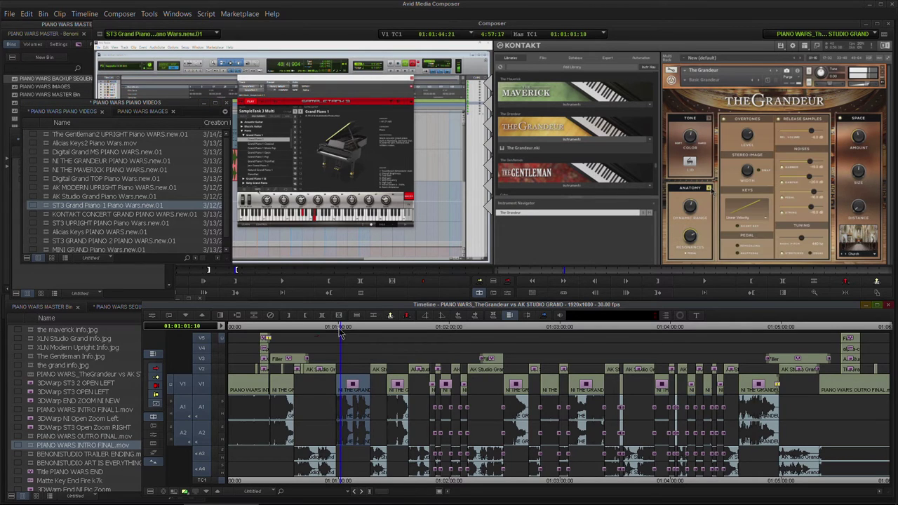
# Step: Reload PIANO WARS_Sub.04 from the backup bin and park the playhead within the moved Grandeur clip near 01:01:18
pyautogui.click(65, 276)
pyautogui.doubleClick(34, 170)
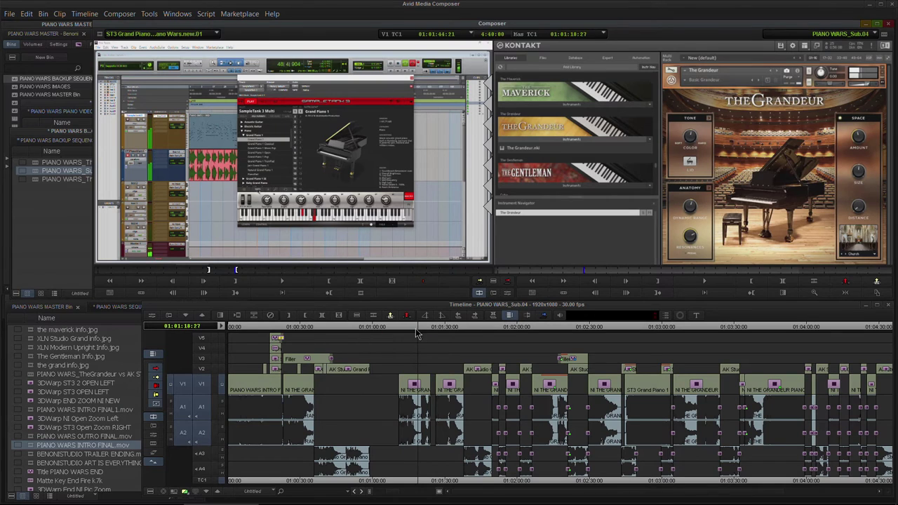
pyautogui.click(415, 328)
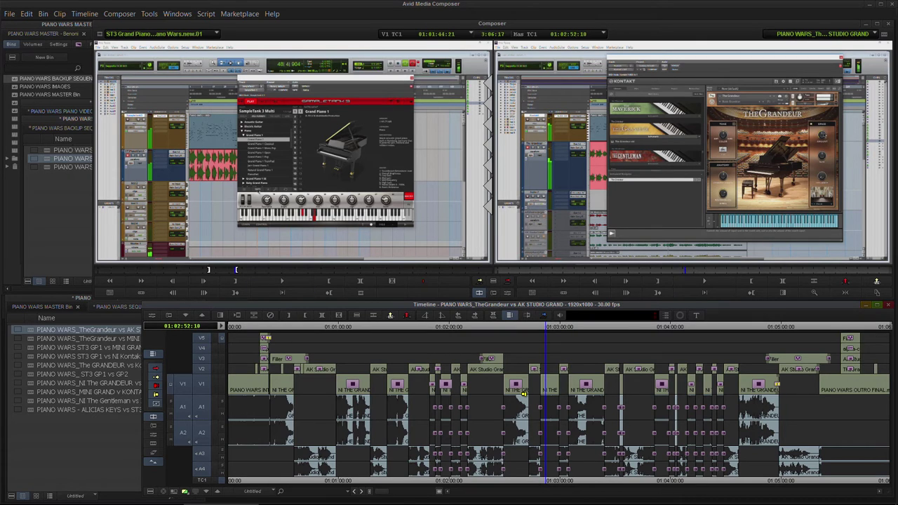
# Step: Scrub the original sequence back to 01:01:05:11, bring the backup sequences bin forward, and park the playhead at 01:02:00:04
pyautogui.moveTo(546, 331); pyautogui.dragTo(362, 348)
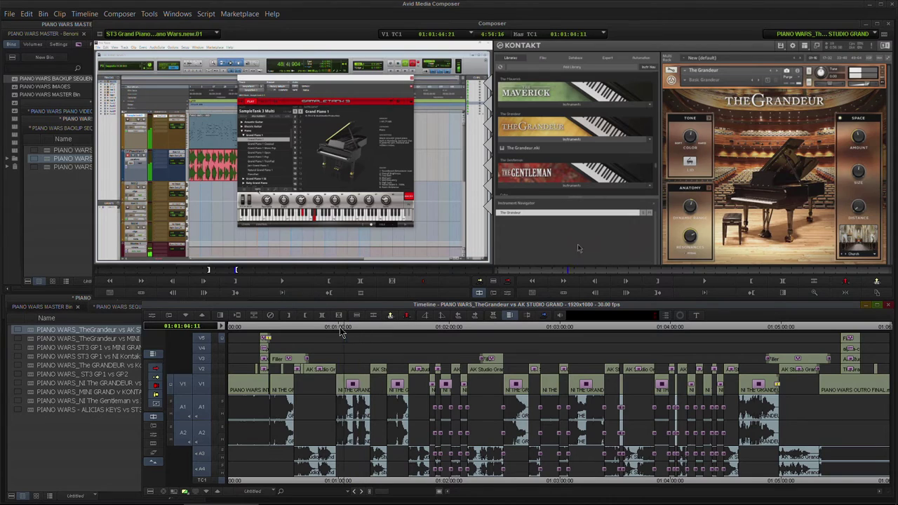
pyautogui.moveTo(358, 332); pyautogui.dragTo(351, 332)
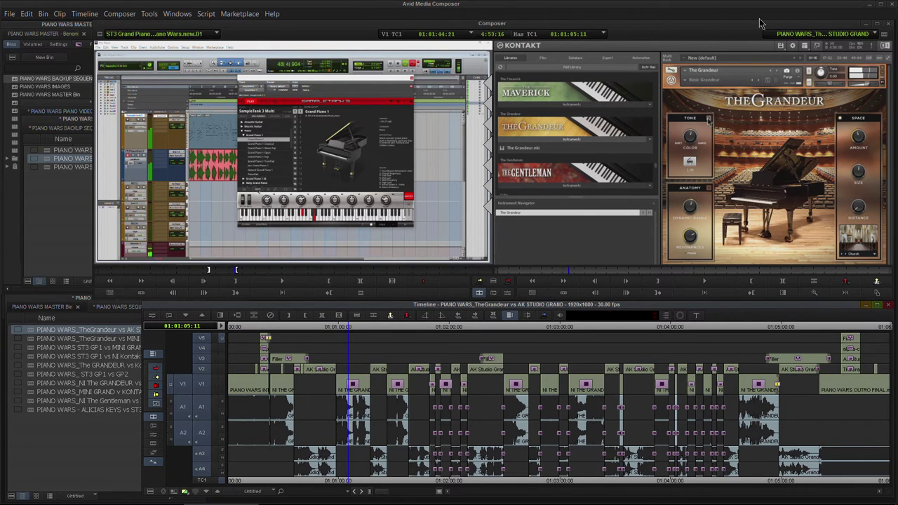
pyautogui.click(49, 183)
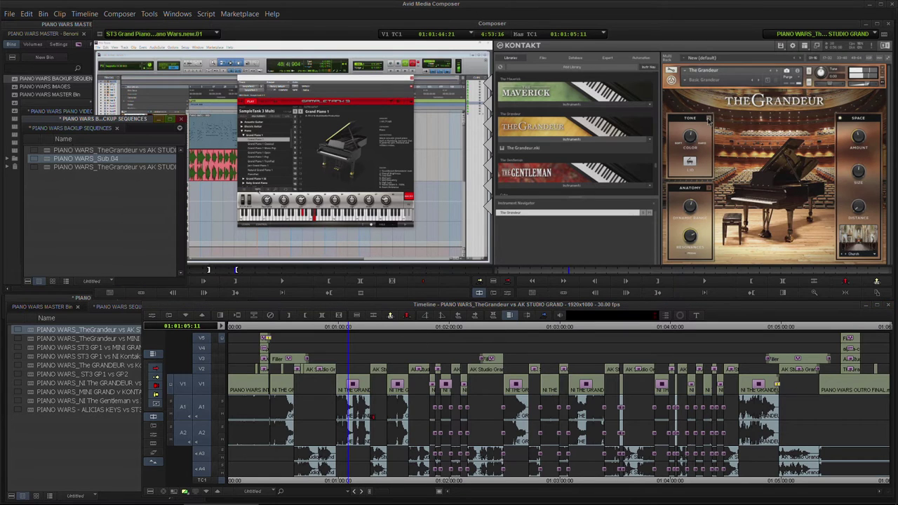
pyautogui.moveTo(345, 333); pyautogui.dragTo(449, 367)
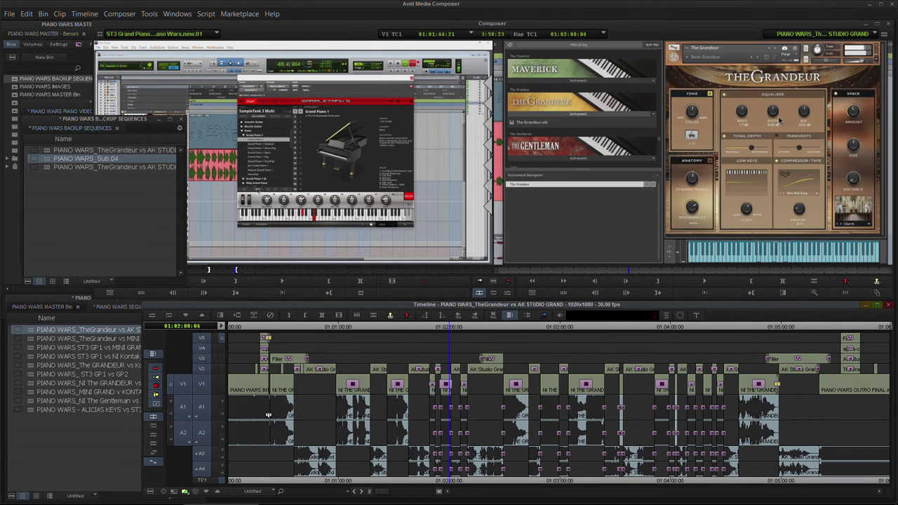
# Step: Open File Explorer at This PC to check the free space on the media drives, and close it
pyautogui.click(83, 496)
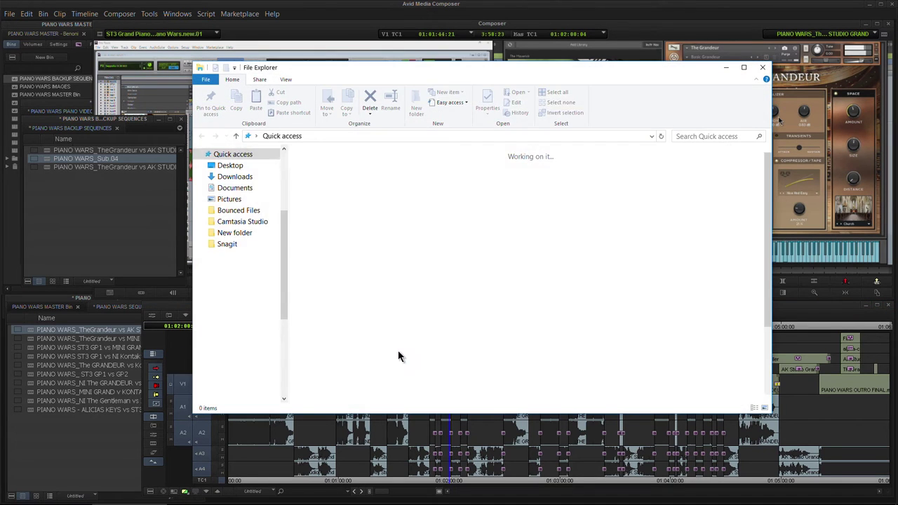
pyautogui.click(225, 330)
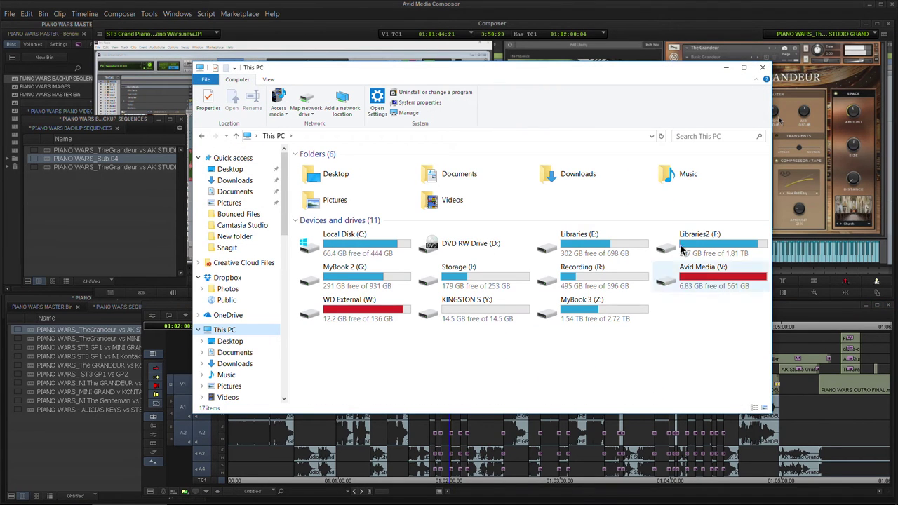
pyautogui.click(763, 67)
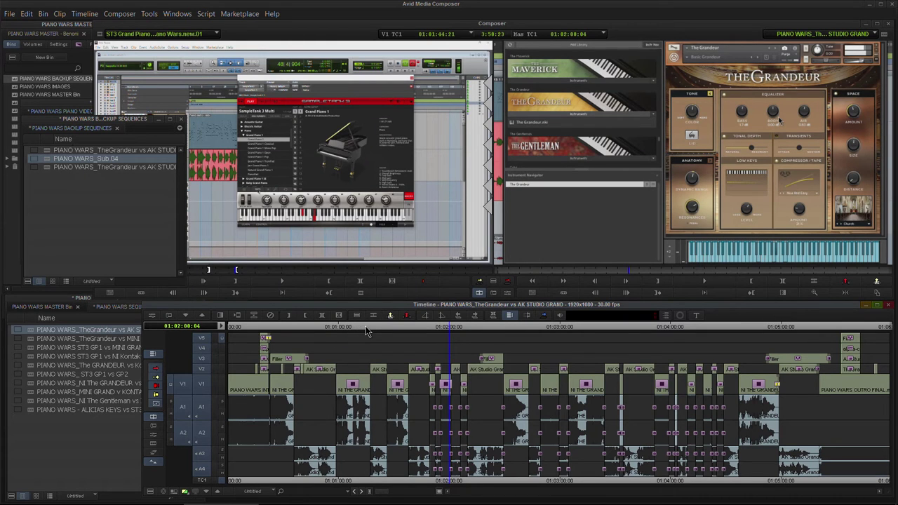
# Step: Scrub through the Grandeur vs AK Studio Grand sequence and return the playhead to its start at 01:00:00:00
pyautogui.moveTo(487, 328); pyautogui.dragTo(623, 324)
pyautogui.click(700, 327)
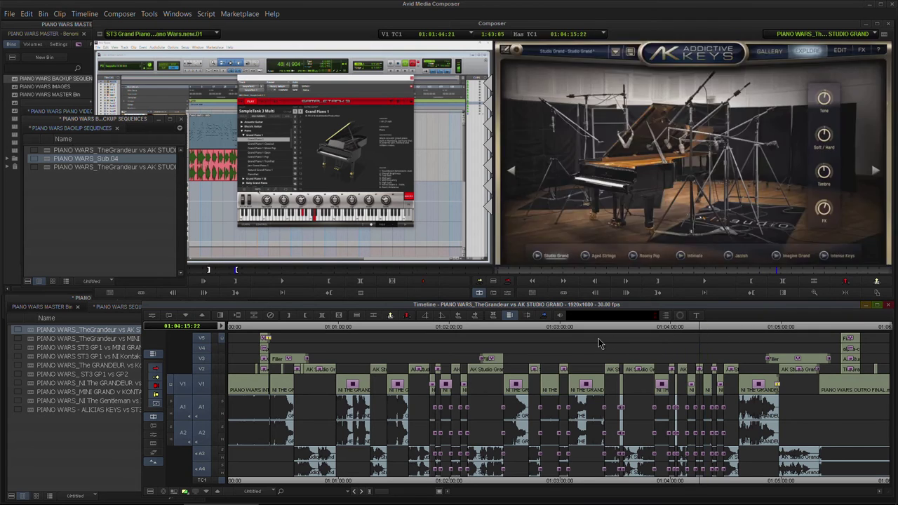
pyautogui.click(350, 351)
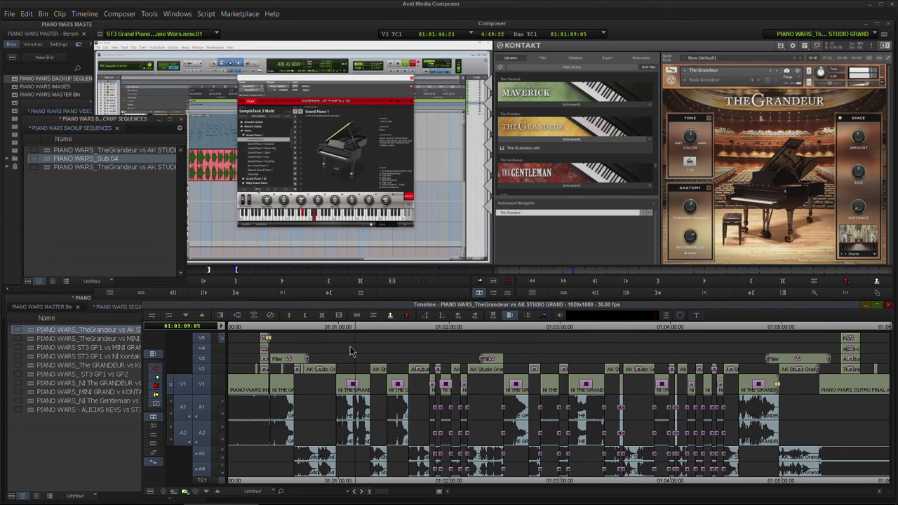
pyautogui.click(348, 352)
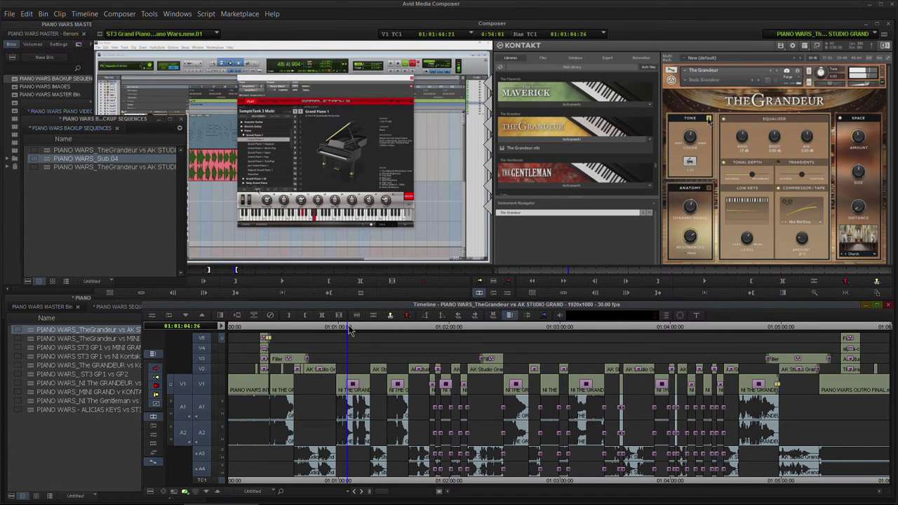
pyautogui.moveTo(350, 328); pyautogui.dragTo(205, 342)
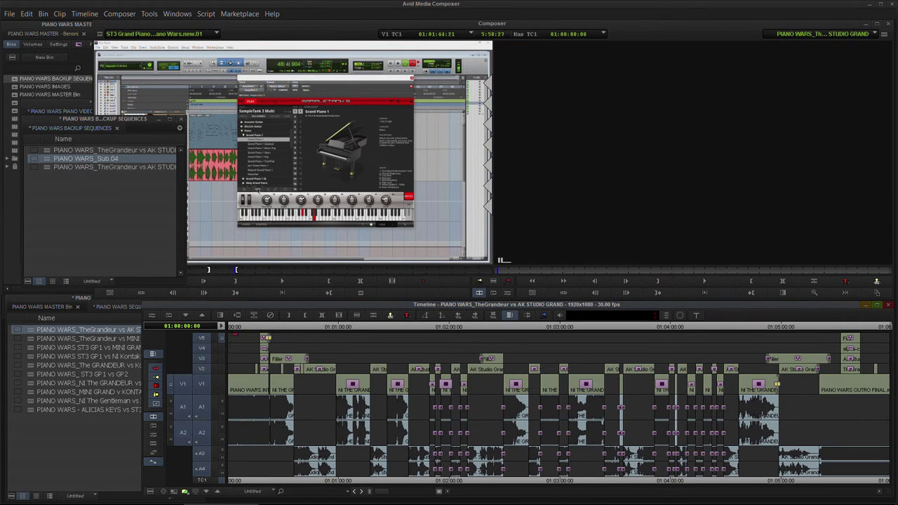
# Step: Load PIANO WARS_ ST3 GP1 vs GP2, park at its start, and back up the whole sequence as a subsequence in the backup sequences bin
pyautogui.doubleClick(32, 376)
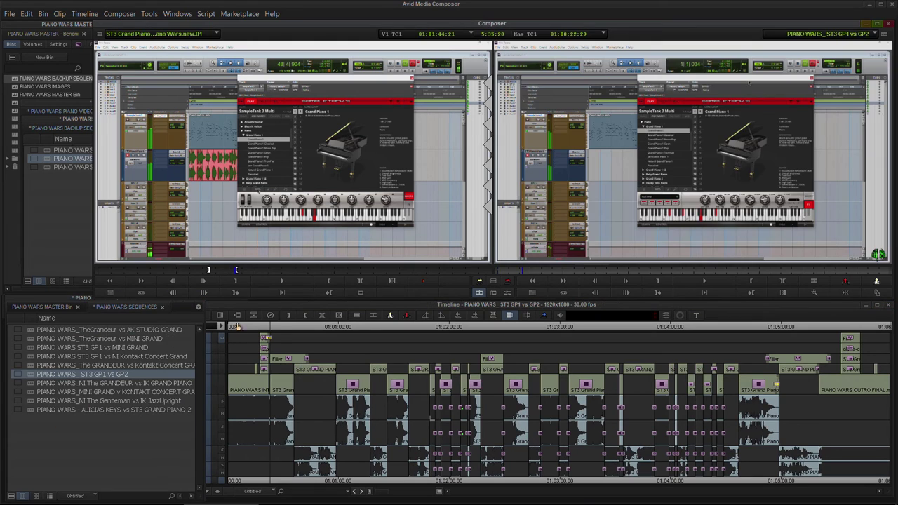
pyautogui.moveTo(284, 331); pyautogui.dragTo(174, 340)
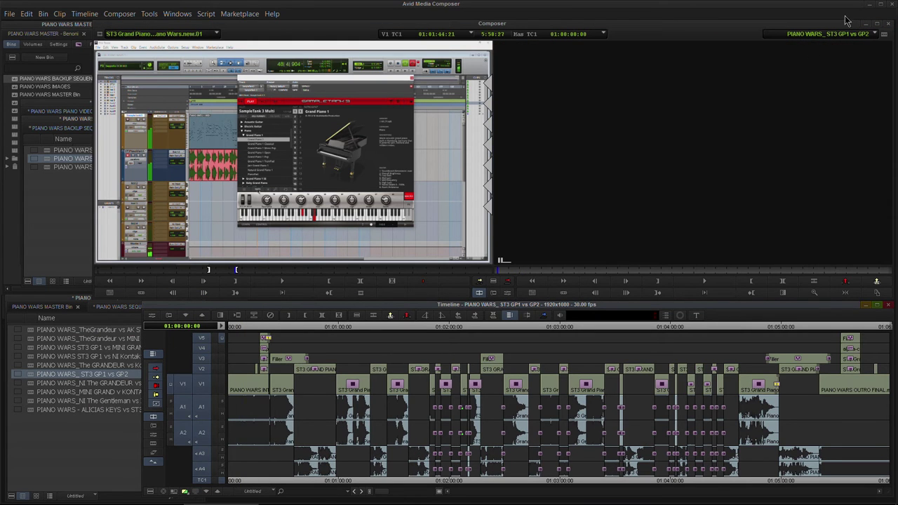
pyautogui.moveTo(885, 35); pyautogui.dragTo(60, 214)
pyautogui.moveTo(184, 202); pyautogui.dragTo(236, 195)
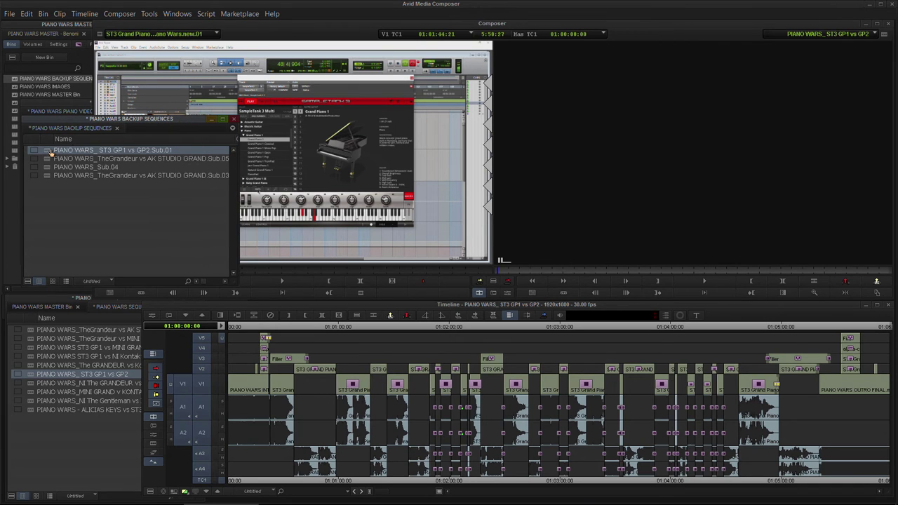
# Step: Load the new ST3 GP1 vs GP2 backup into the record monitor and move its playhead to the edit near 01:02:59:18
pyautogui.moveTo(51, 152); pyautogui.dragTo(835, 46)
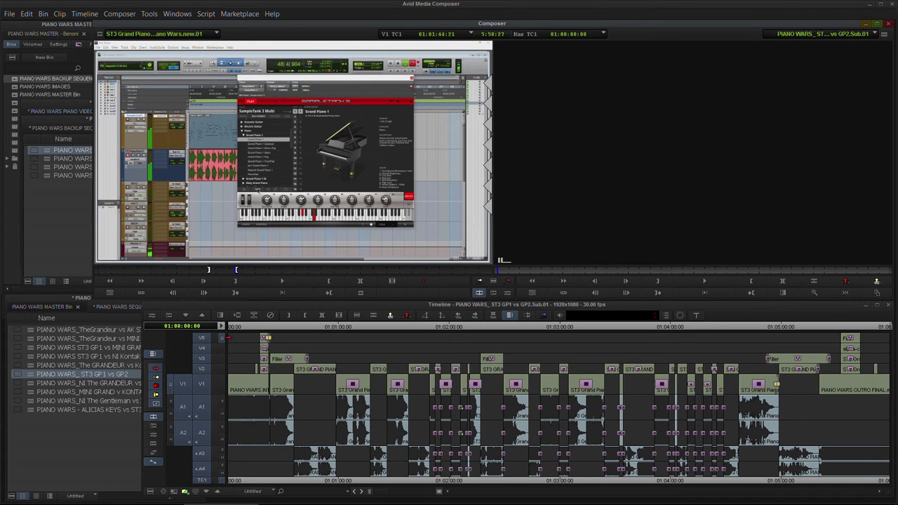
pyautogui.moveTo(242, 327); pyautogui.dragTo(504, 342)
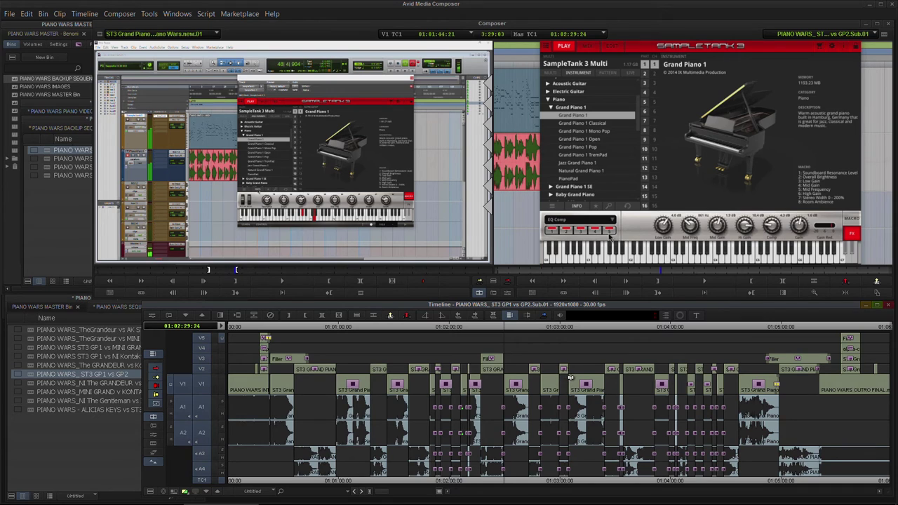
pyautogui.click(560, 327)
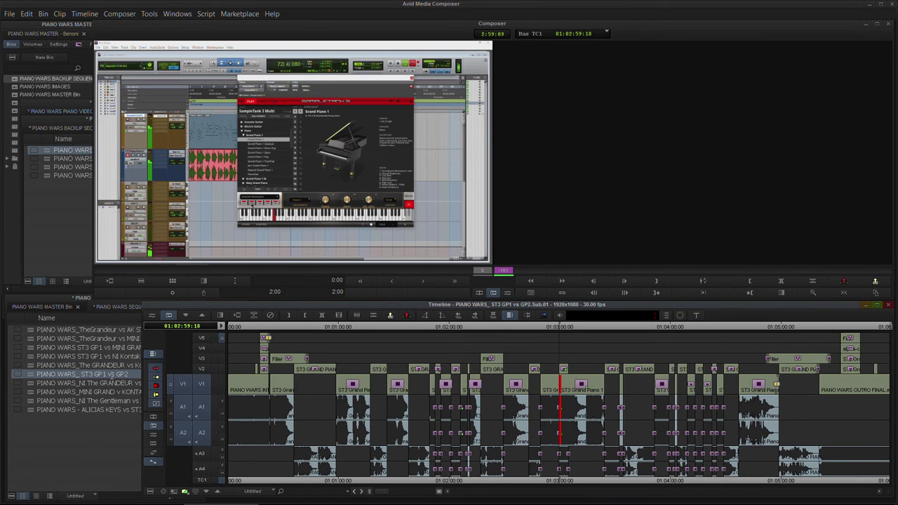
# Step: Reload the original ST3 GP1 vs GP2 sequence, park it at 01:02:54:27, and load its backup subsequence into the source monitor
pyautogui.doubleClick(36, 376)
pyautogui.click(539, 327)
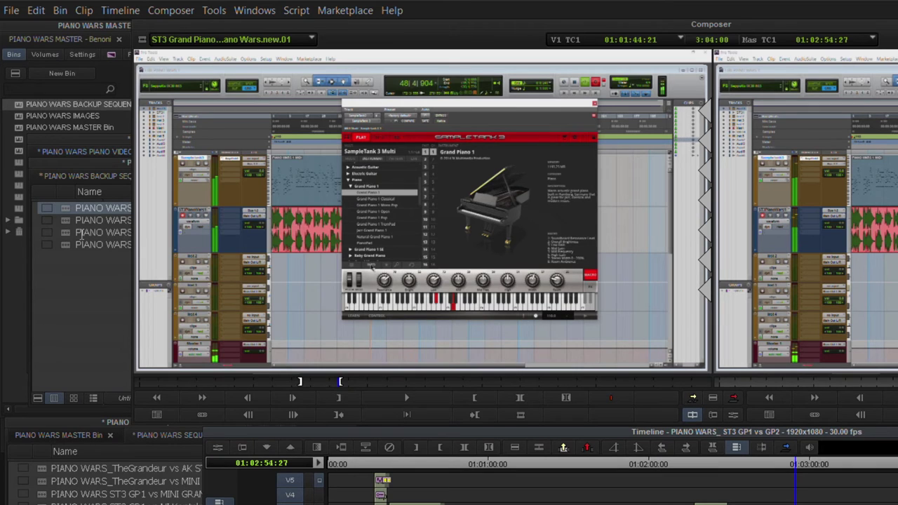
pyautogui.click(68, 219)
pyautogui.click(67, 218)
pyautogui.click(67, 211)
pyautogui.moveTo(67, 209); pyautogui.dragTo(421, 139)
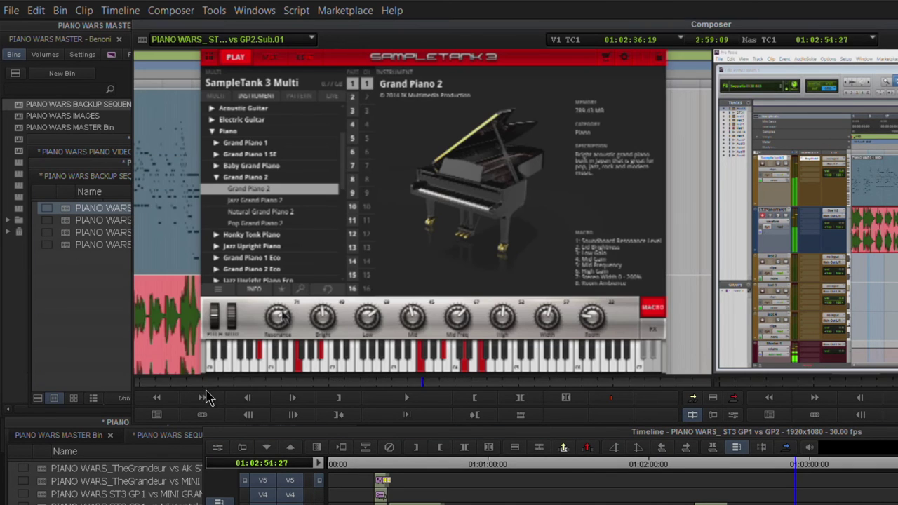
# Step: Scrub the backup subsequence in the source monitor and the original in the timeline, leaving the original parked at 01:02:53:03
pyautogui.moveTo(169, 385); pyautogui.dragTo(318, 381)
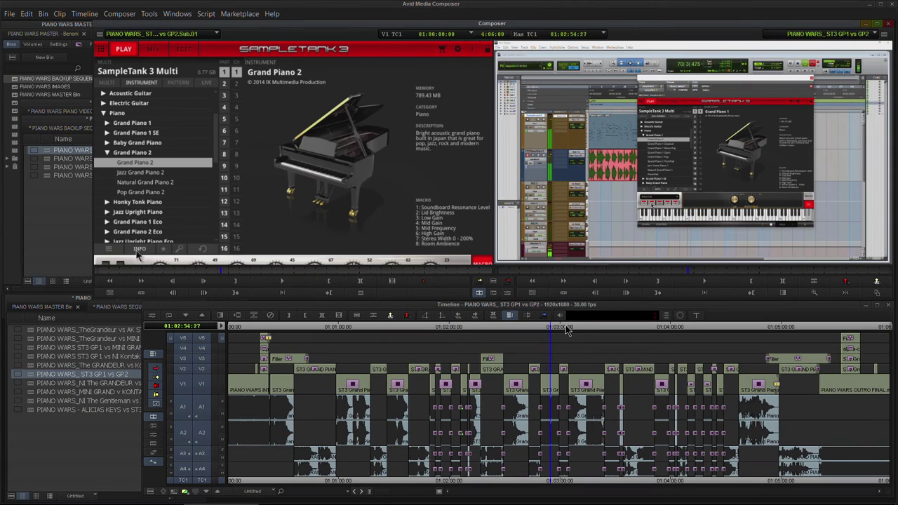
pyautogui.moveTo(546, 329); pyautogui.dragTo(466, 328)
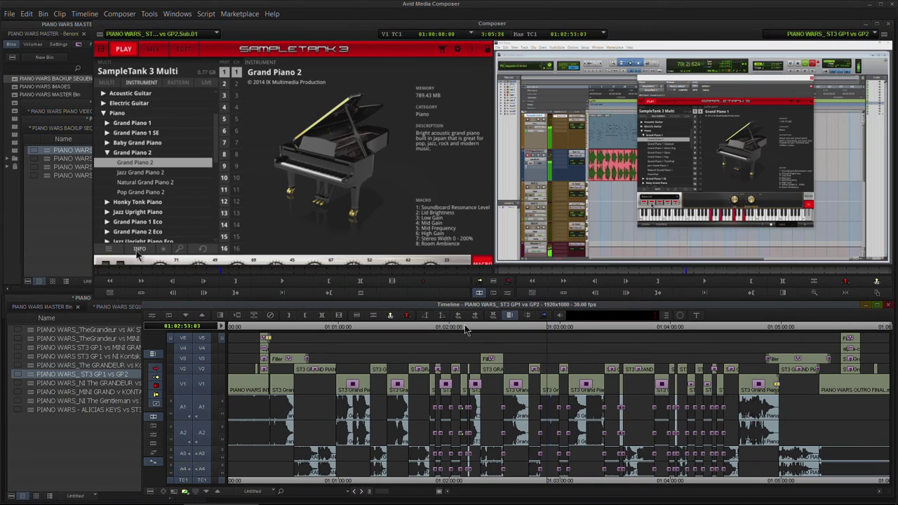
pyautogui.click(172, 277)
pyautogui.click(184, 495)
pyautogui.click(208, 274)
pyautogui.moveTo(208, 276); pyautogui.dragTo(332, 263)
pyautogui.moveTo(316, 330); pyautogui.dragTo(268, 334)
pyautogui.click(415, 292)
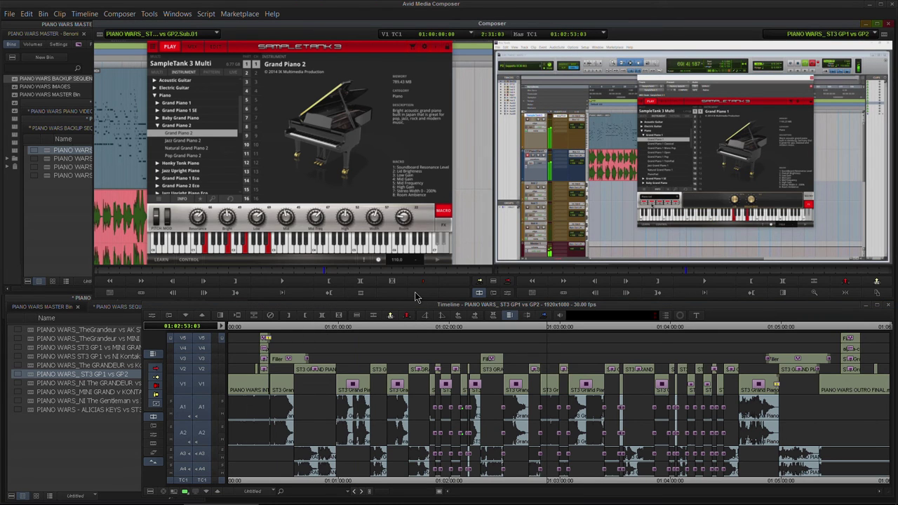